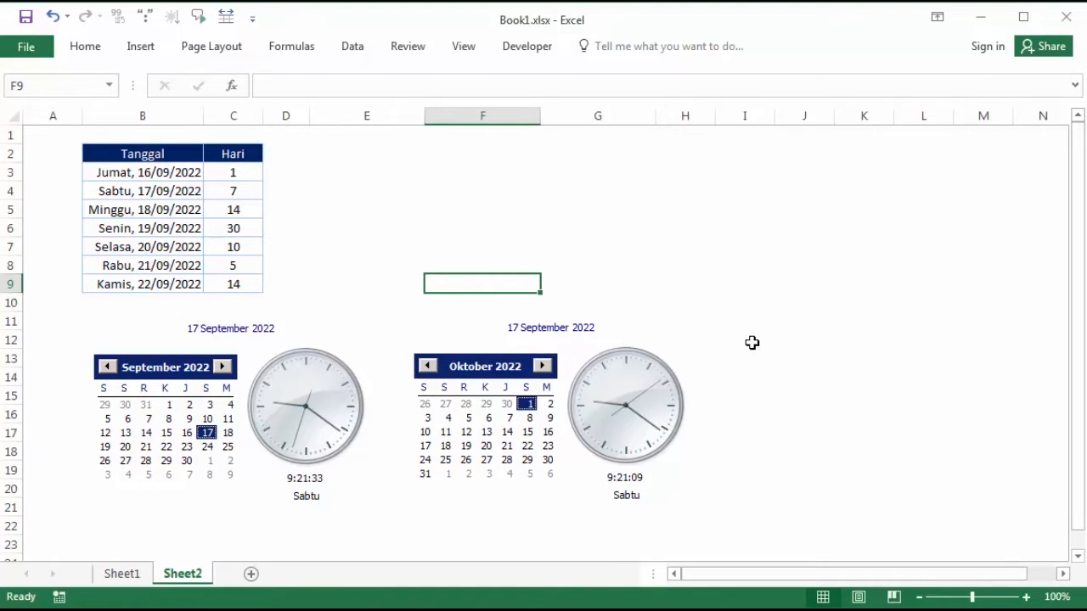
Examine the dates and day counts in the Tanggal and Hari table and the September and October calendar pictures
{"action": "left_click", "coordinate": [235, 175]}
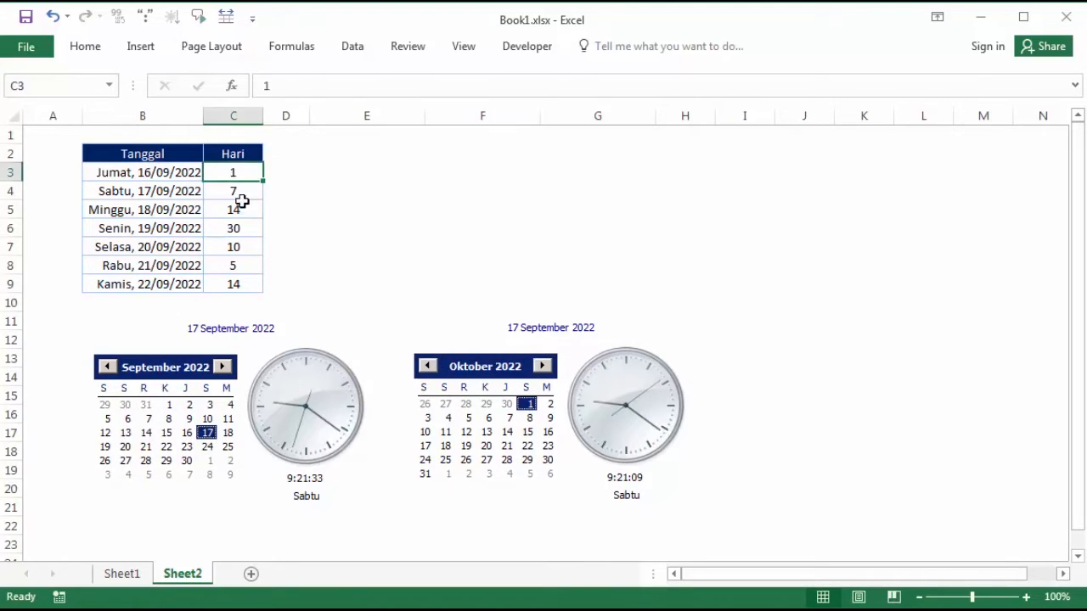
{"action": "key", "text": "Down"}
{"action": "key", "text": "Down"}
{"action": "left_click", "coordinate": [159, 176]}
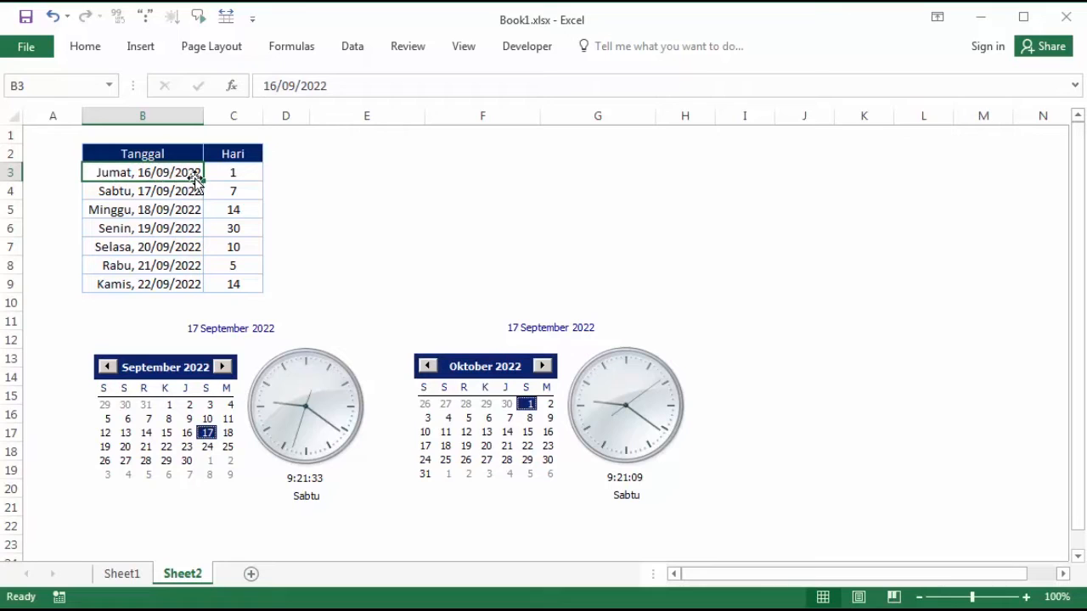
{"action": "left_click", "coordinate": [236, 176]}
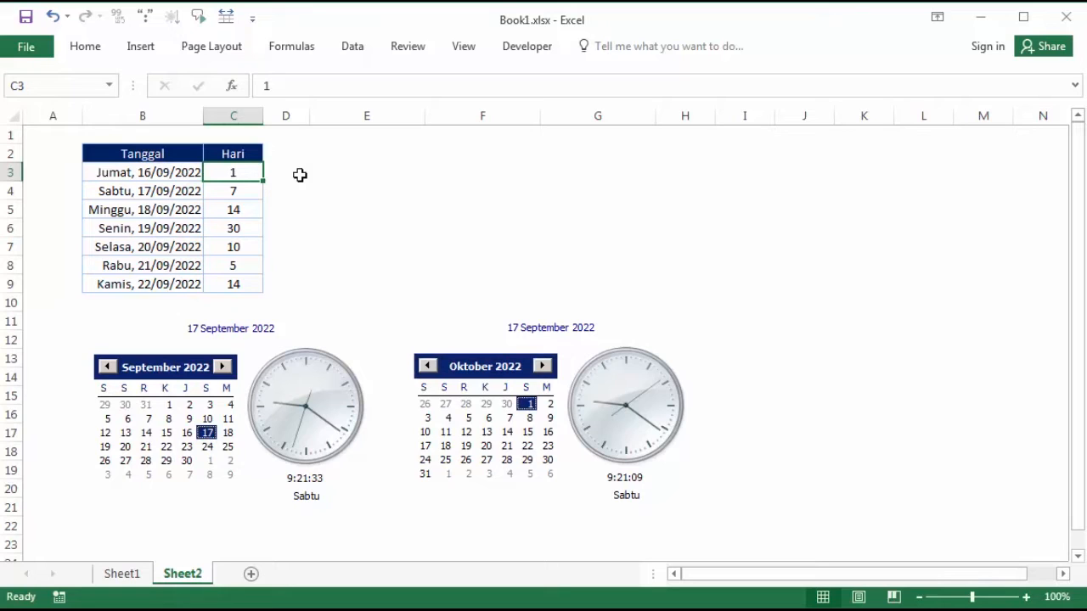
{"action": "left_click", "coordinate": [145, 195]}
{"action": "left_click", "coordinate": [150, 223]}
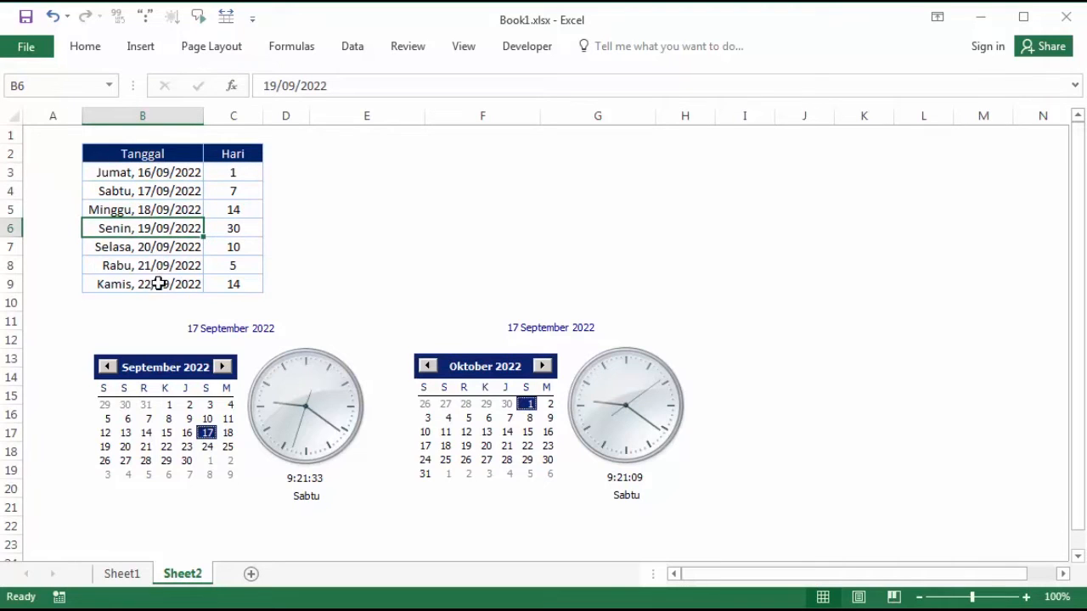
{"action": "left_click", "coordinate": [159, 283]}
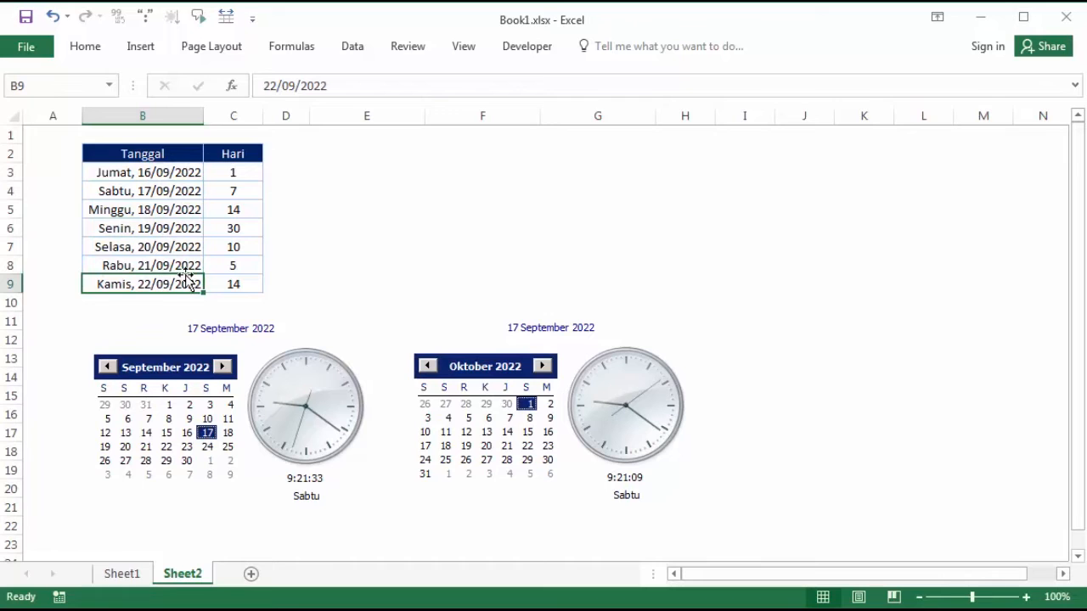
{"action": "left_click", "coordinate": [349, 363]}
{"action": "left_click", "coordinate": [428, 351]}
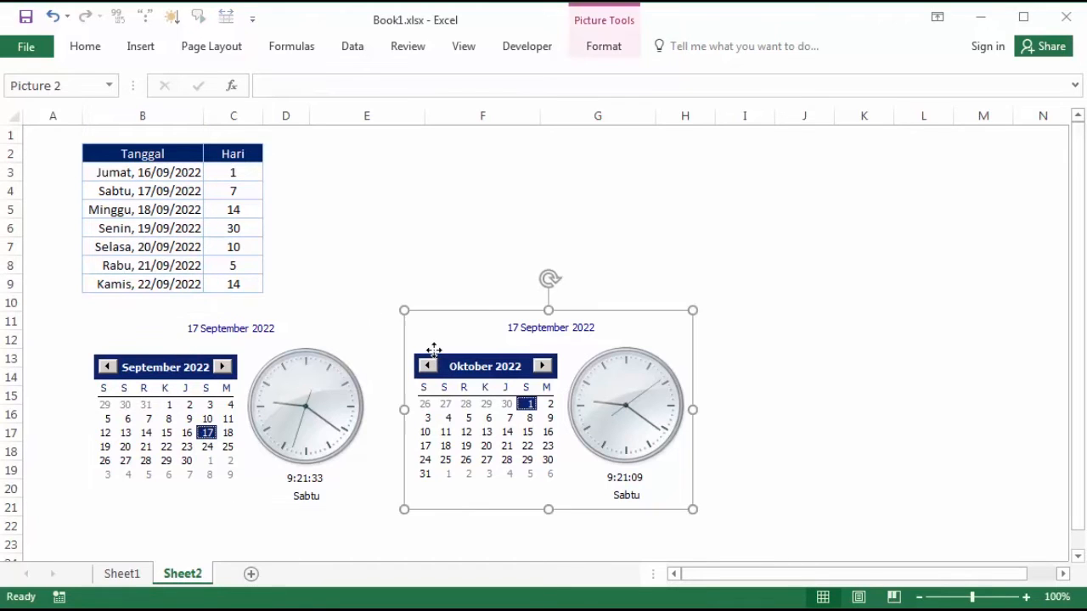
{"action": "left_click", "coordinate": [281, 346]}
{"action": "left_click", "coordinate": [360, 266]}
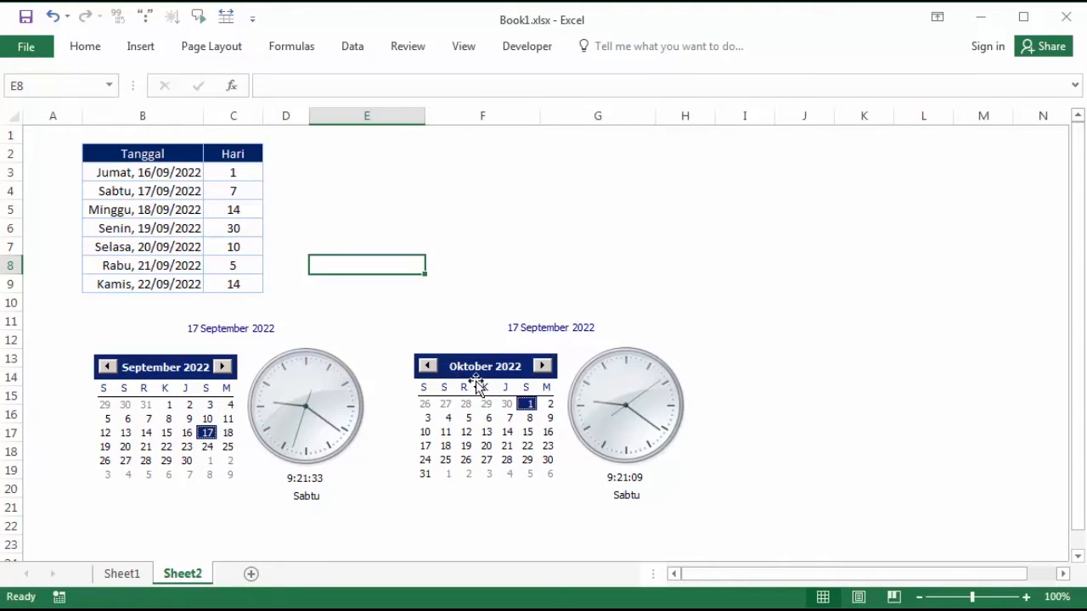
{"action": "left_click", "coordinate": [447, 175]}
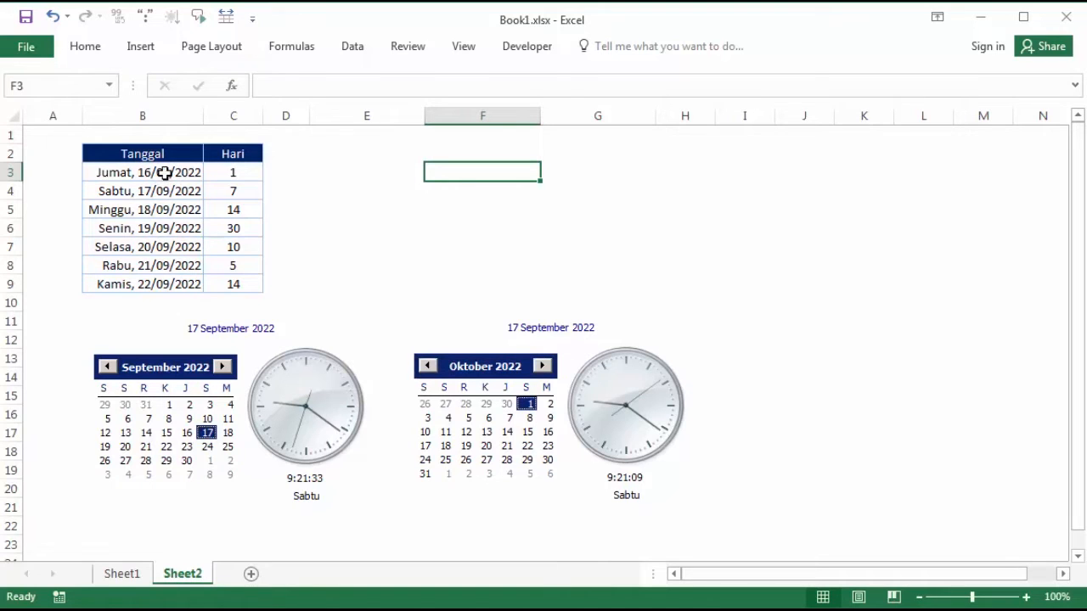
Re-enter the first date in the Tanggal column, cell B3, as 16/9/2022
{"action": "left_click", "coordinate": [115, 175]}
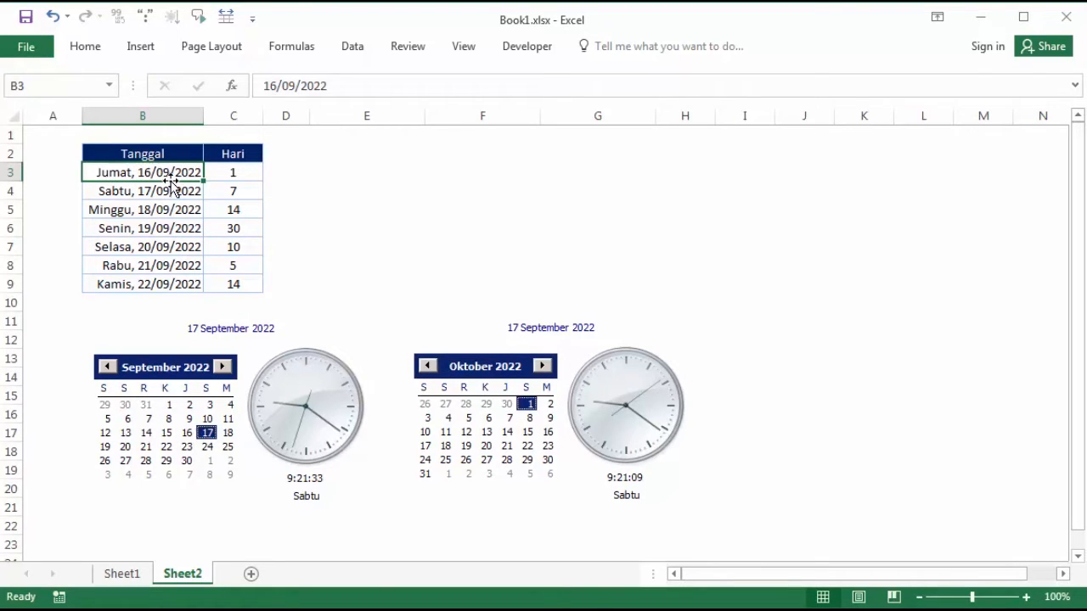
{"action": "left_click", "coordinate": [315, 171]}
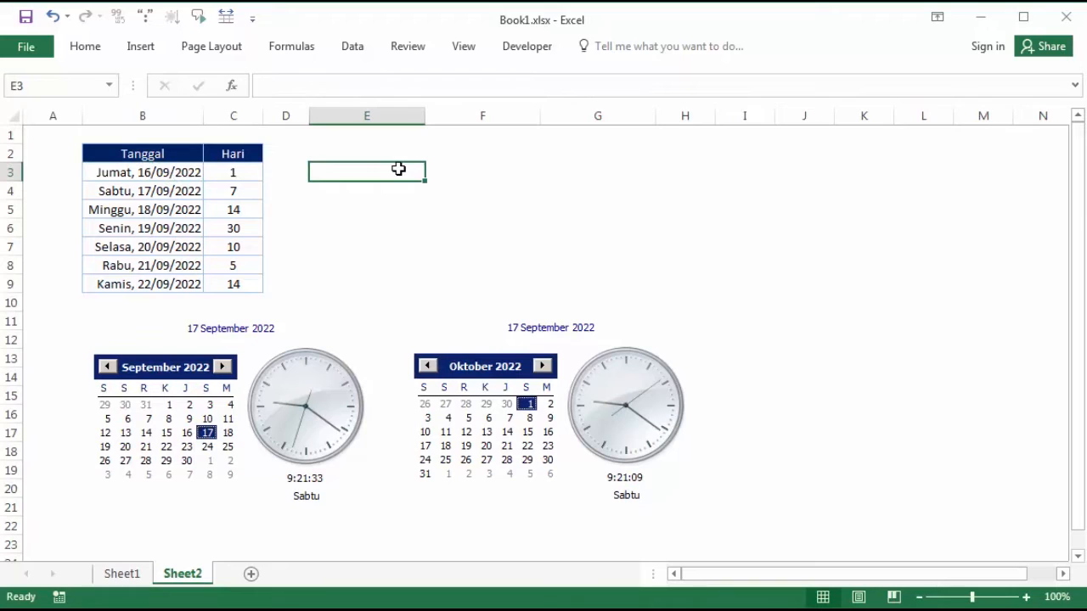
{"action": "left_click", "coordinate": [151, 172]}
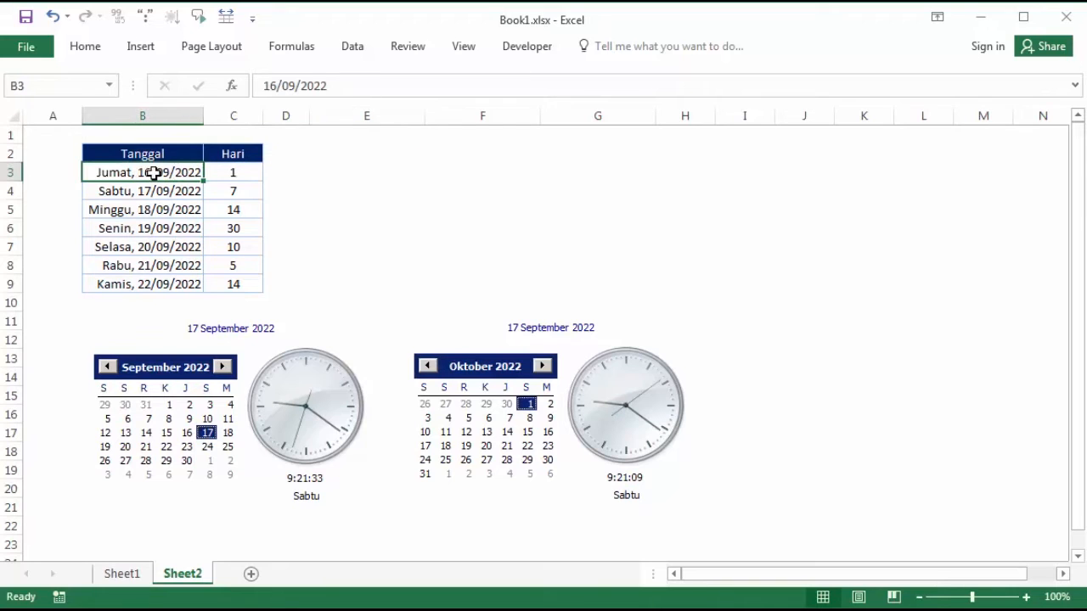
{"action": "type", "text": "16/"}
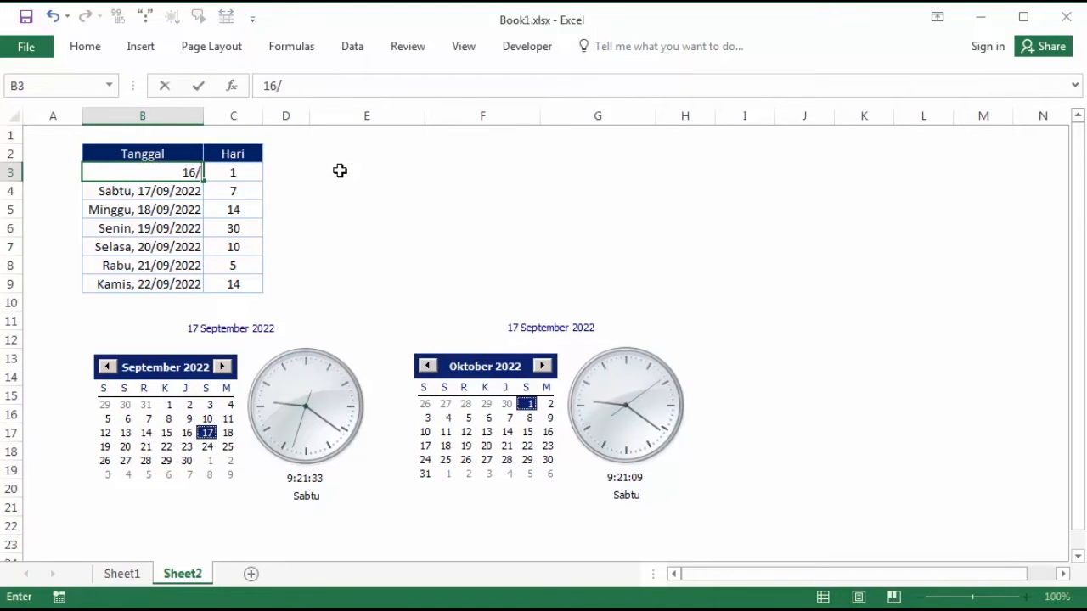
{"action": "type", "text": "9/2022"}
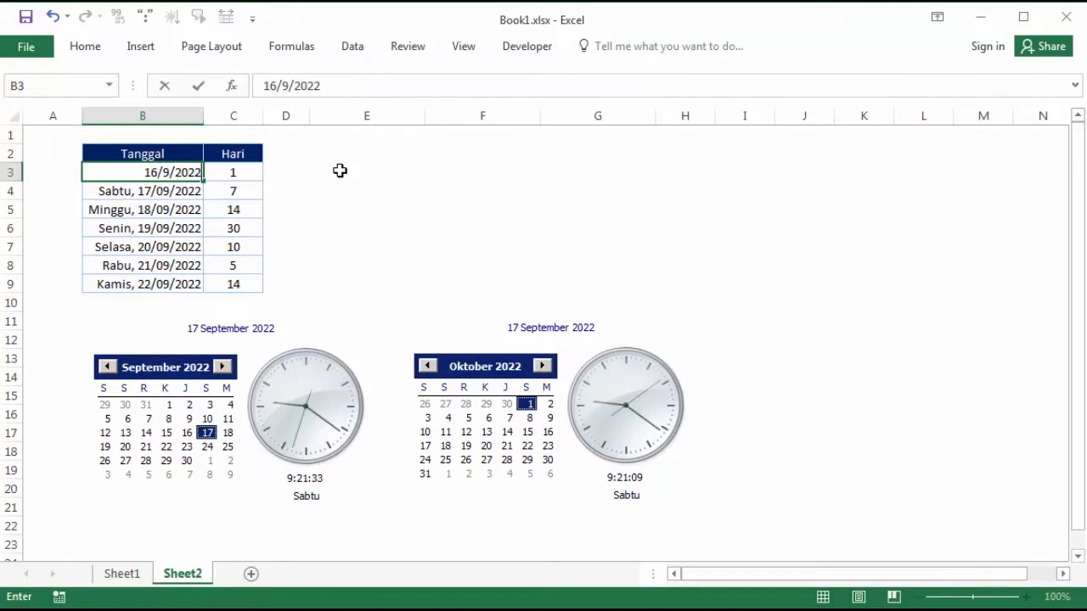
{"action": "key", "text": "Return"}
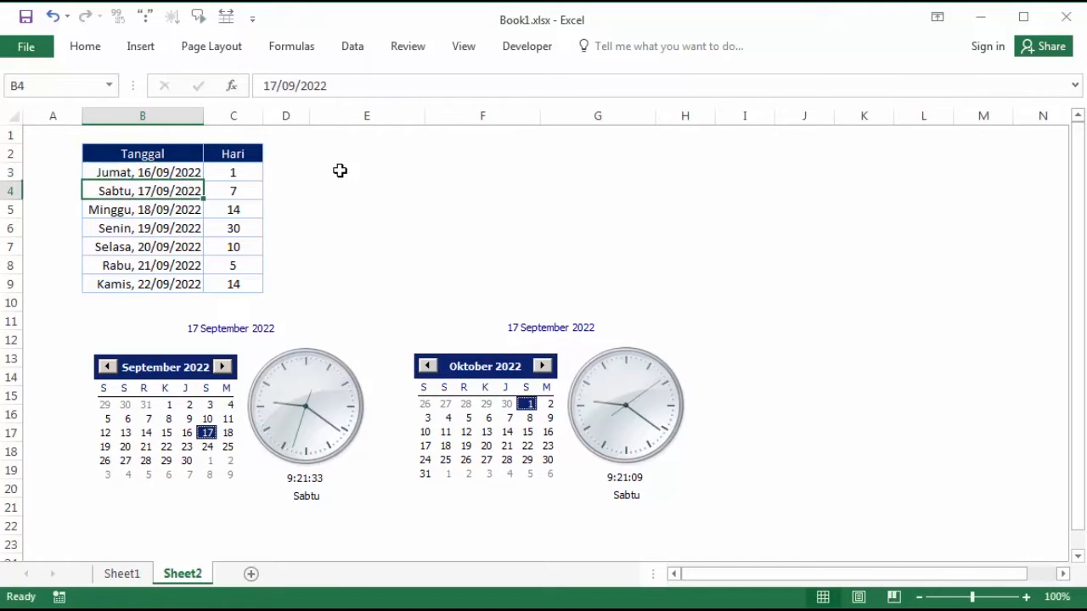
Format the dates in B3:B9 with the custom number format dddd, dd/mm/yyyy
{"action": "left_click", "coordinate": [133, 172]}
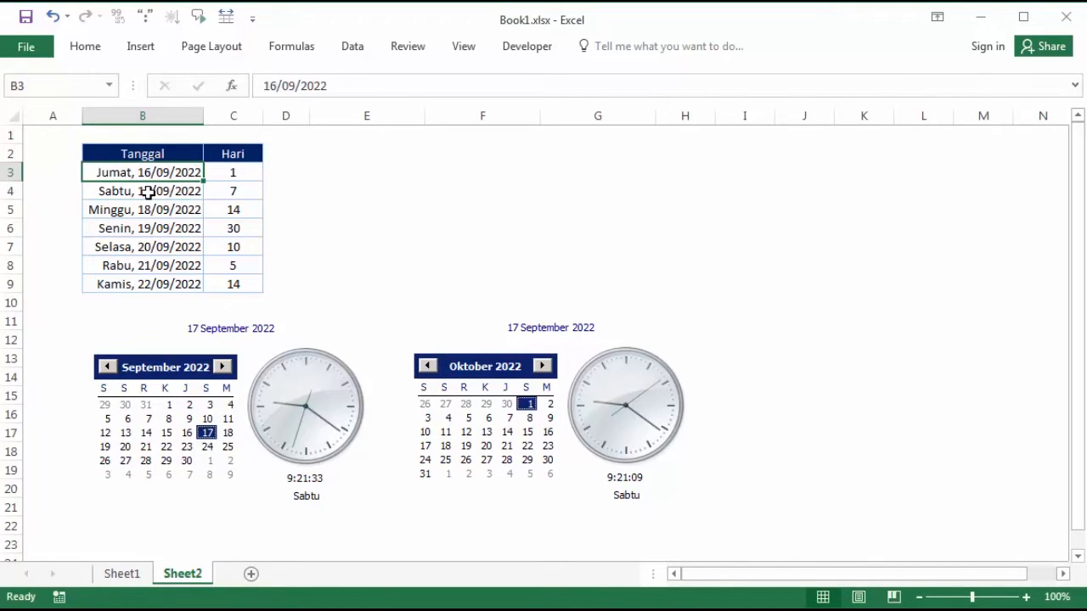
{"action": "left_click", "coordinate": [148, 192]}
{"action": "left_click", "coordinate": [145, 211]}
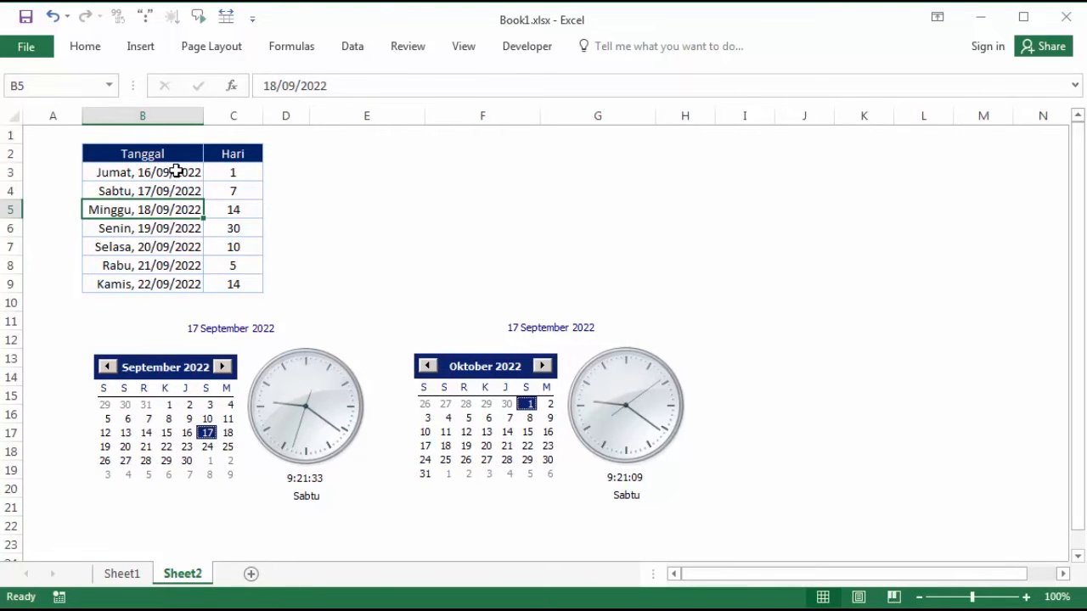
{"action": "left_click_drag", "start_coordinate": [175, 171], "coordinate": [182, 285]}
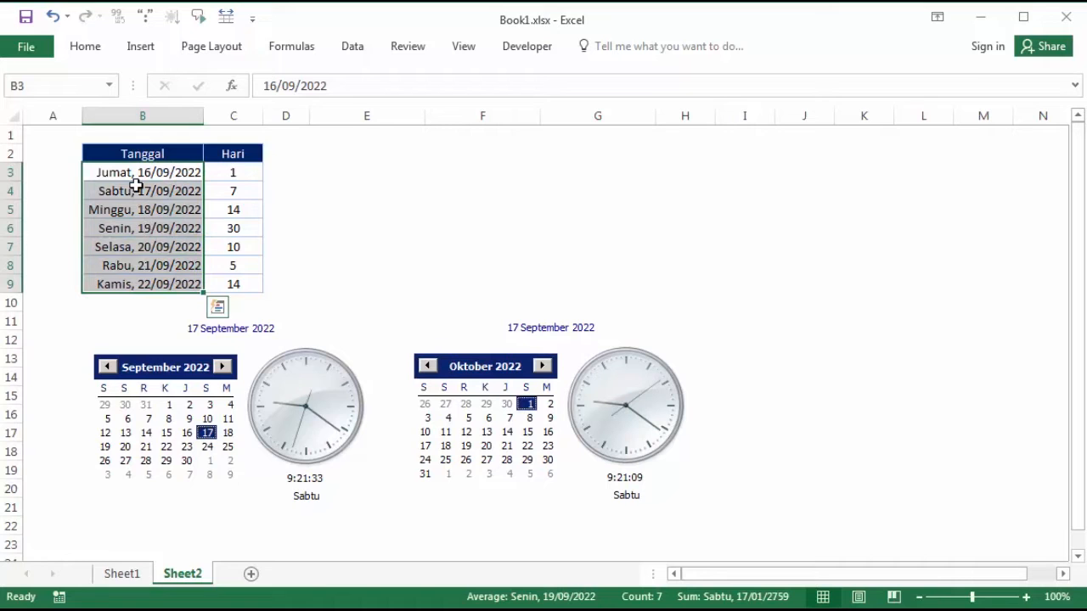
{"action": "right_click", "coordinate": [139, 188]}
{"action": "left_click", "coordinate": [227, 498]}
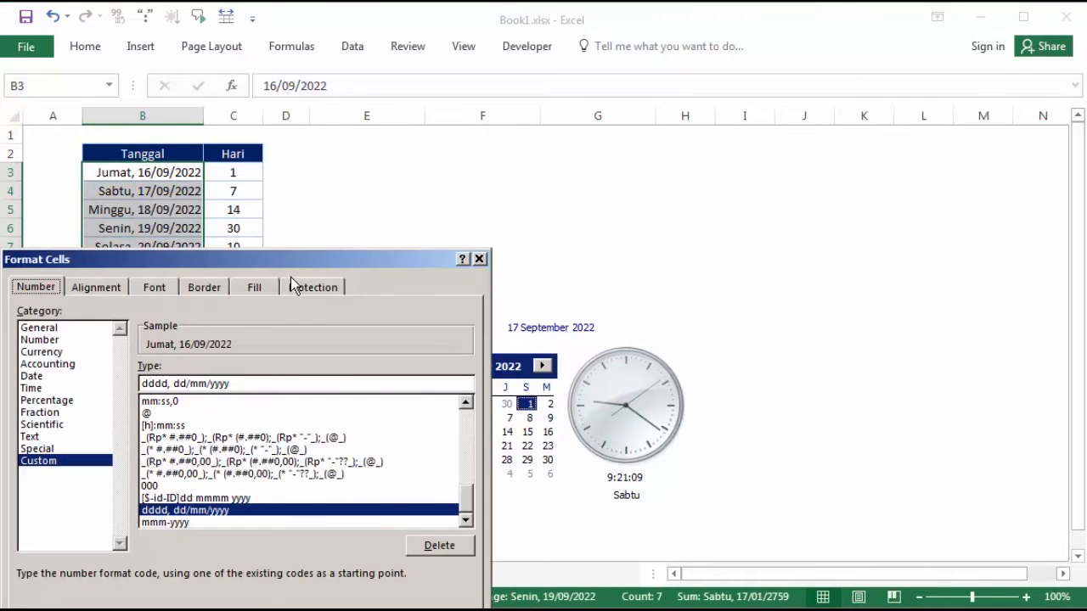
{"action": "left_click_drag", "start_coordinate": [338, 254], "coordinate": [616, 145]}
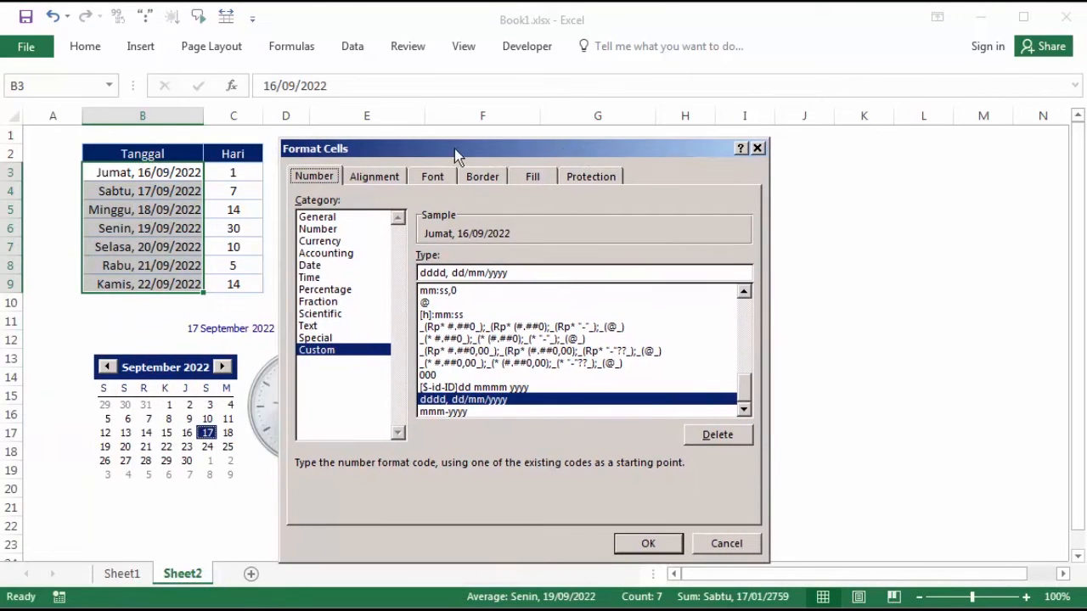
{"action": "left_click", "coordinate": [334, 350]}
{"action": "left_click_drag", "start_coordinate": [503, 156], "coordinate": [510, 99]}
{"action": "left_click", "coordinate": [651, 478]}
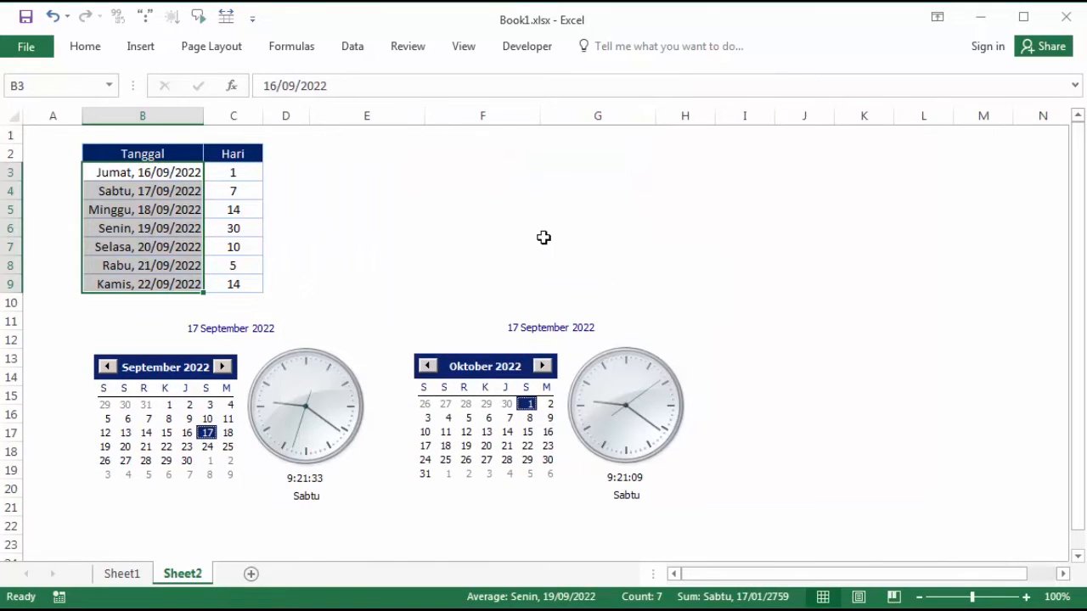
Review the weekday names shown with the dates in the Tanggal column and the first day count under Hari
{"action": "left_click", "coordinate": [366, 211]}
{"action": "left_click", "coordinate": [136, 175]}
{"action": "left_click", "coordinate": [127, 210]}
{"action": "left_click", "coordinate": [127, 261]}
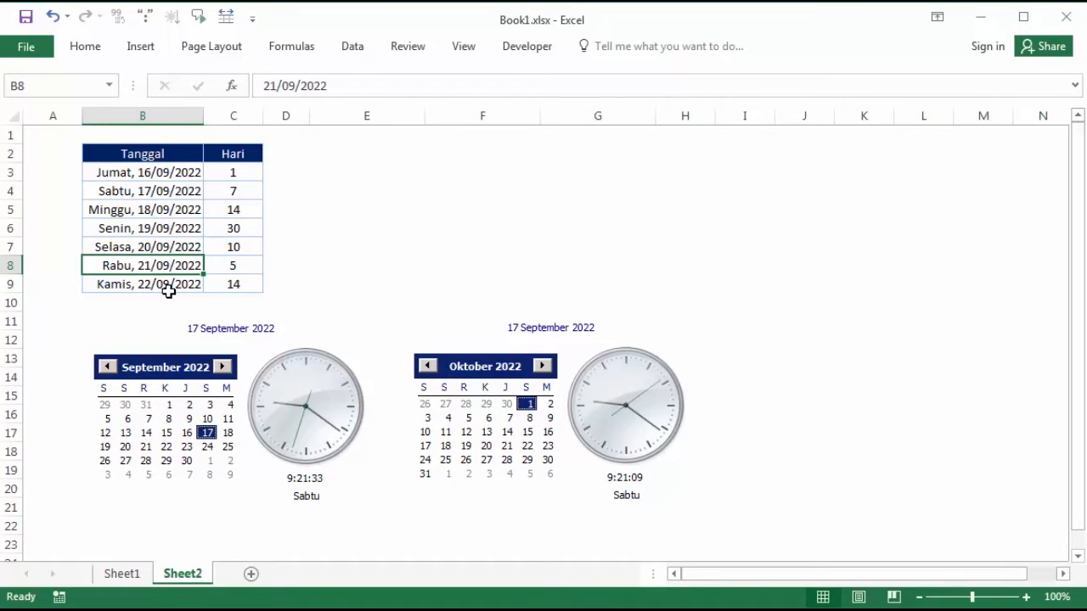
{"action": "left_click", "coordinate": [177, 209]}
{"action": "left_click", "coordinate": [296, 205]}
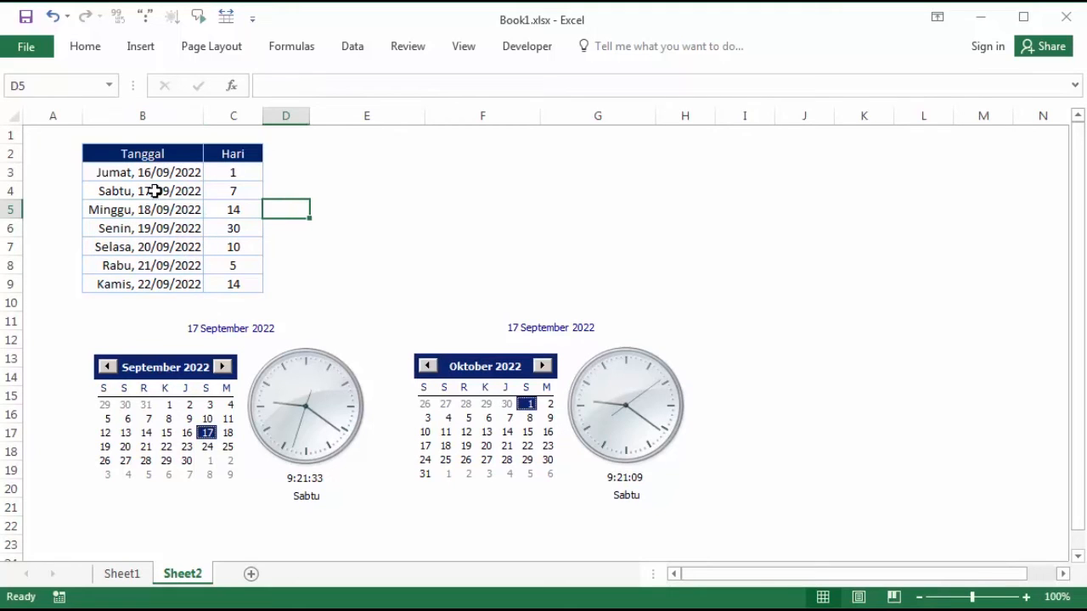
{"action": "left_click", "coordinate": [136, 208]}
{"action": "left_click", "coordinate": [110, 189]}
{"action": "left_click", "coordinate": [113, 171]}
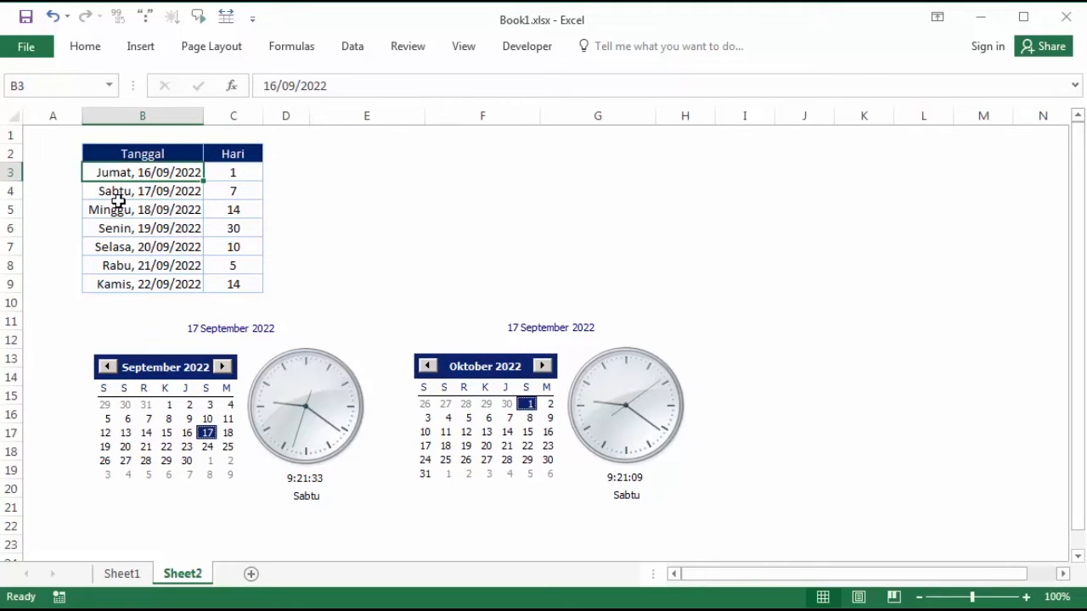
{"action": "left_click", "coordinate": [116, 207]}
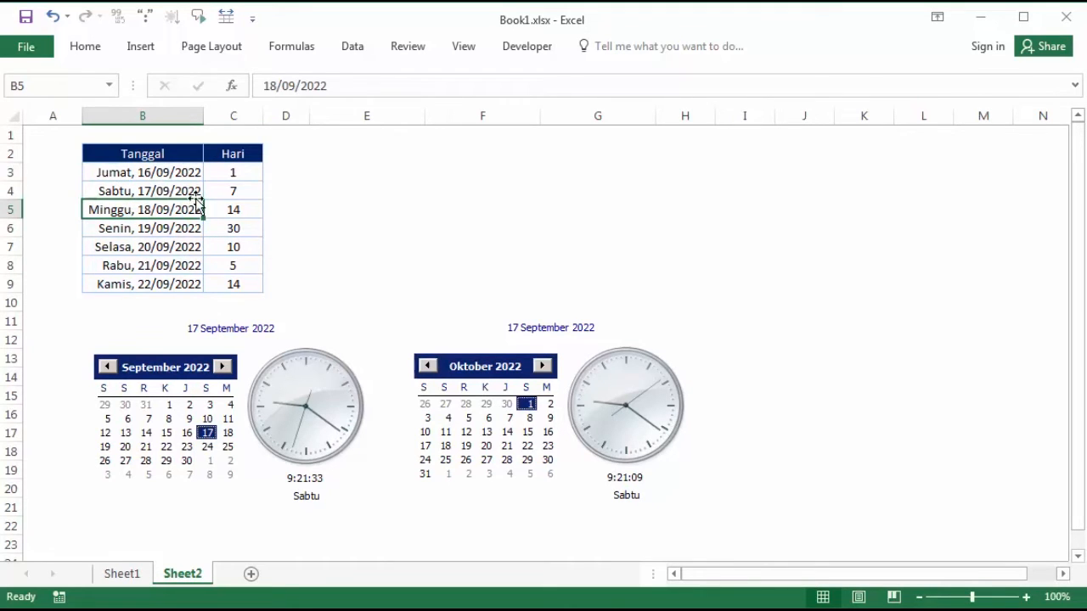
{"action": "left_click", "coordinate": [355, 268]}
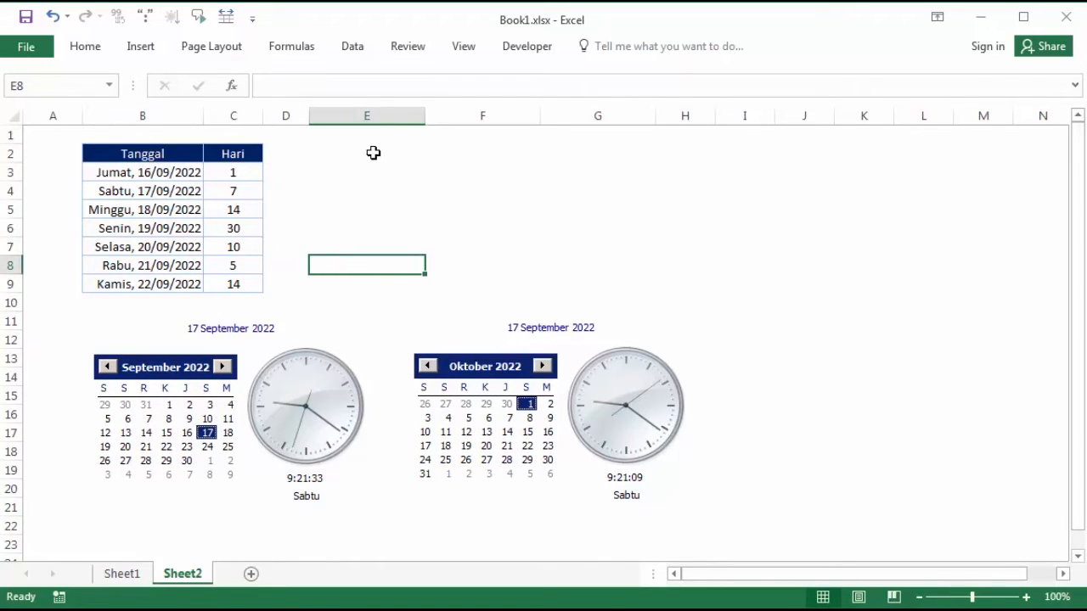
{"action": "left_click", "coordinate": [367, 154]}
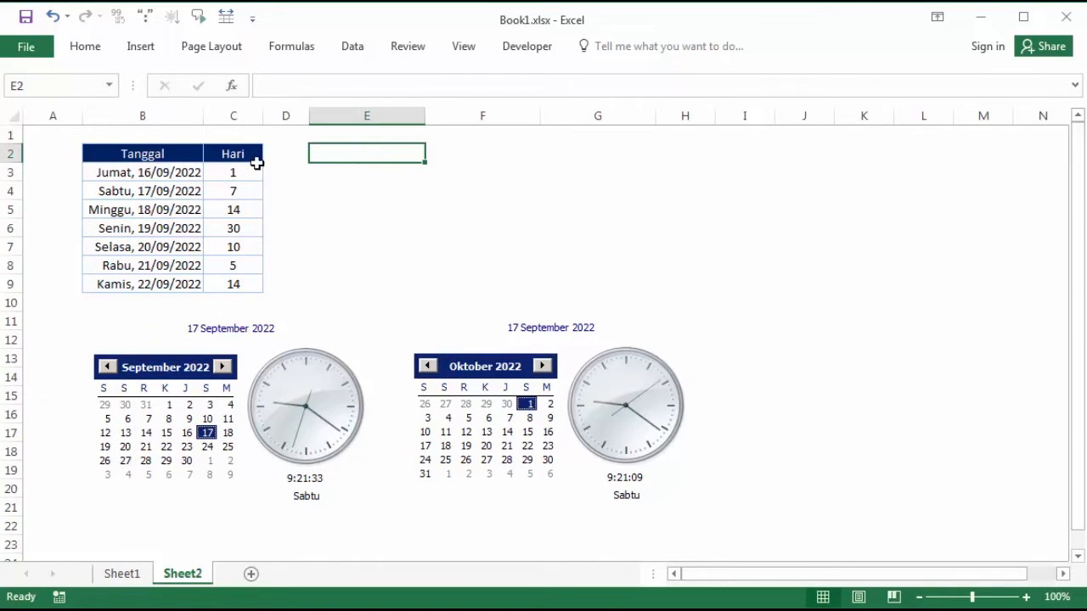
{"action": "left_click", "coordinate": [151, 171]}
{"action": "left_click", "coordinate": [250, 171]}
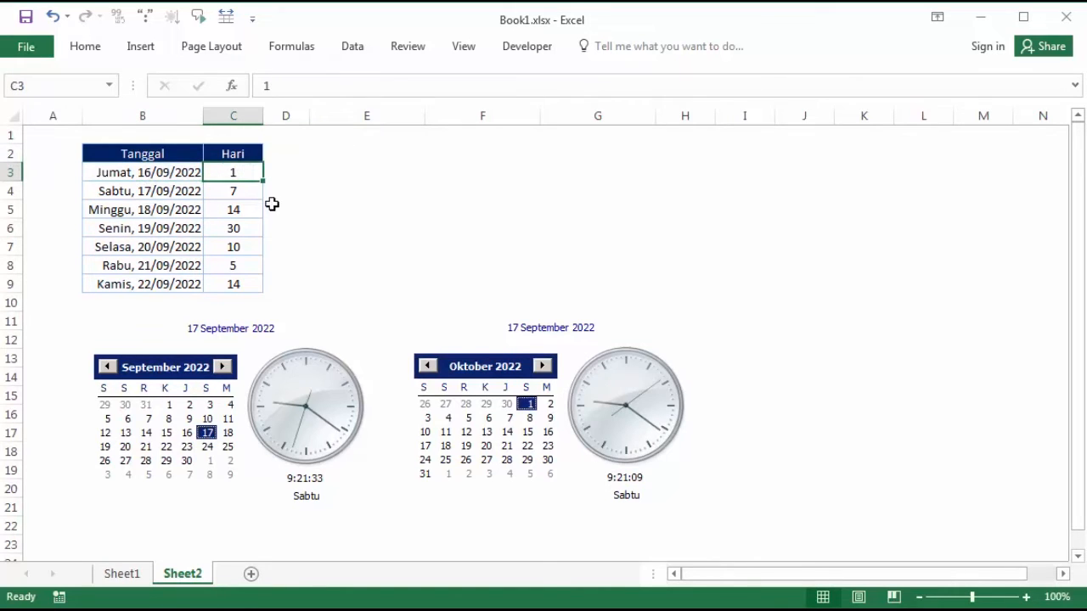
Enter the heading Tanpa Libur in cell E2, beside the date table
{"action": "left_click", "coordinate": [379, 159]}
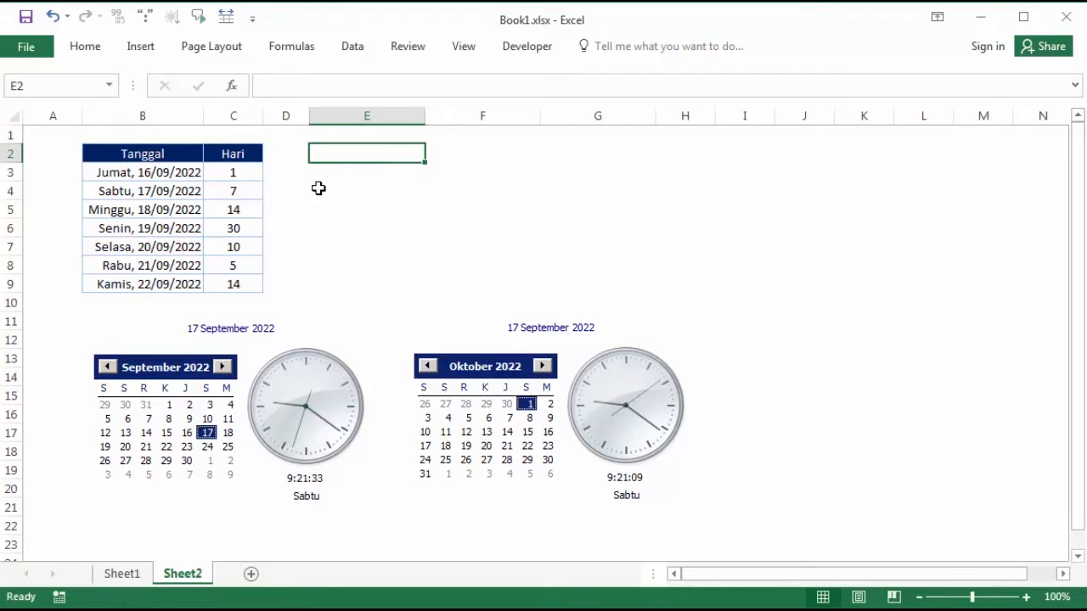
{"action": "left_click", "coordinate": [340, 188]}
{"action": "left_click", "coordinate": [366, 154]}
{"action": "type", "text": "Tanp"}
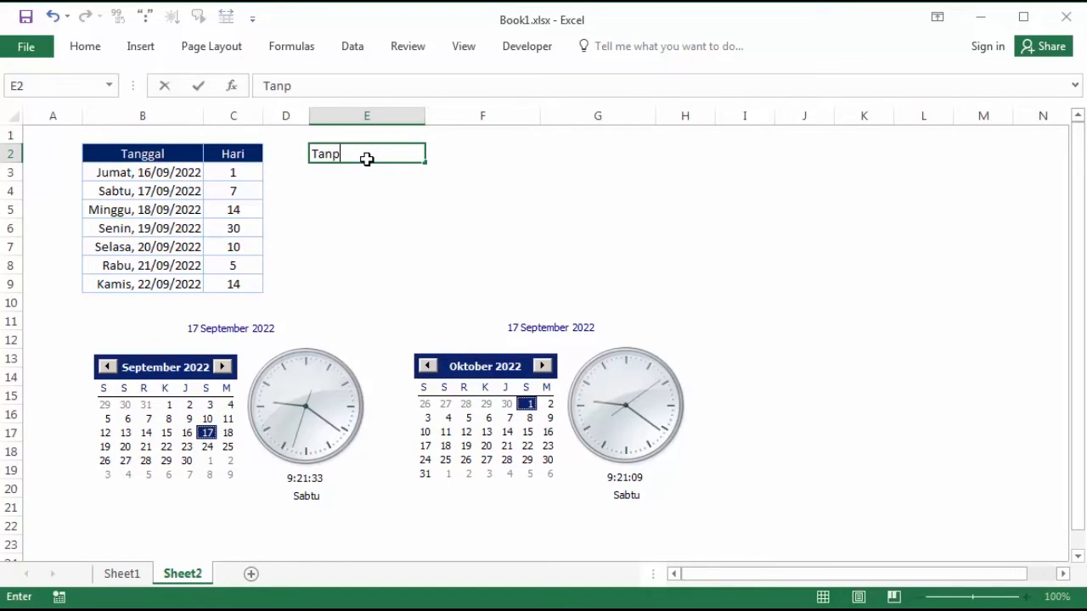
{"action": "type", "text": "a Libur"}
{"action": "key", "text": "Return"}
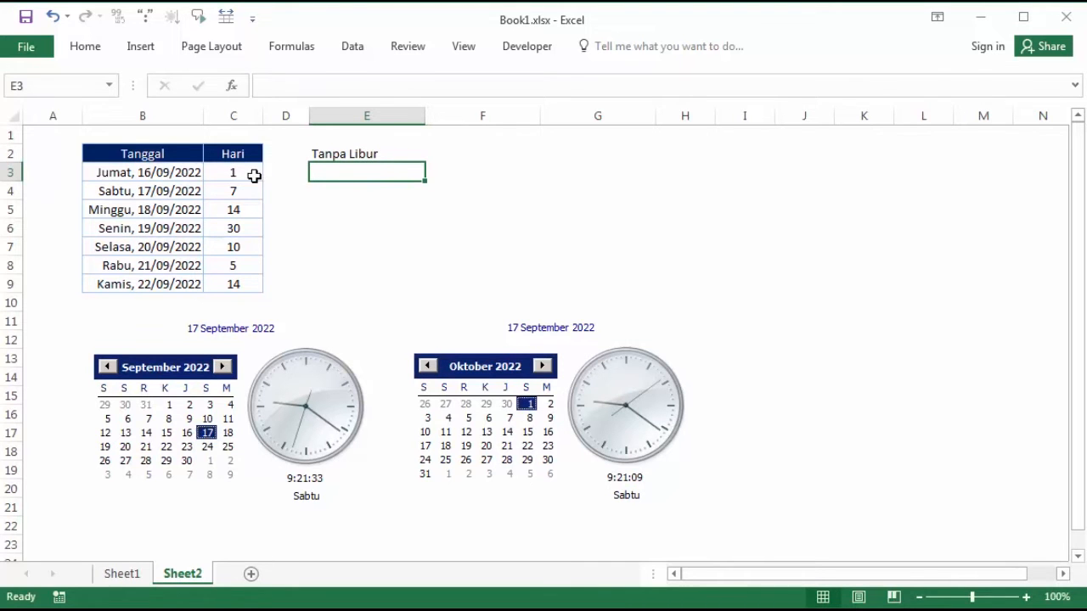
Start a WORKDAY.INTL formula in cell E3 under the Tanpa Libur heading
{"action": "left_click", "coordinate": [121, 175]}
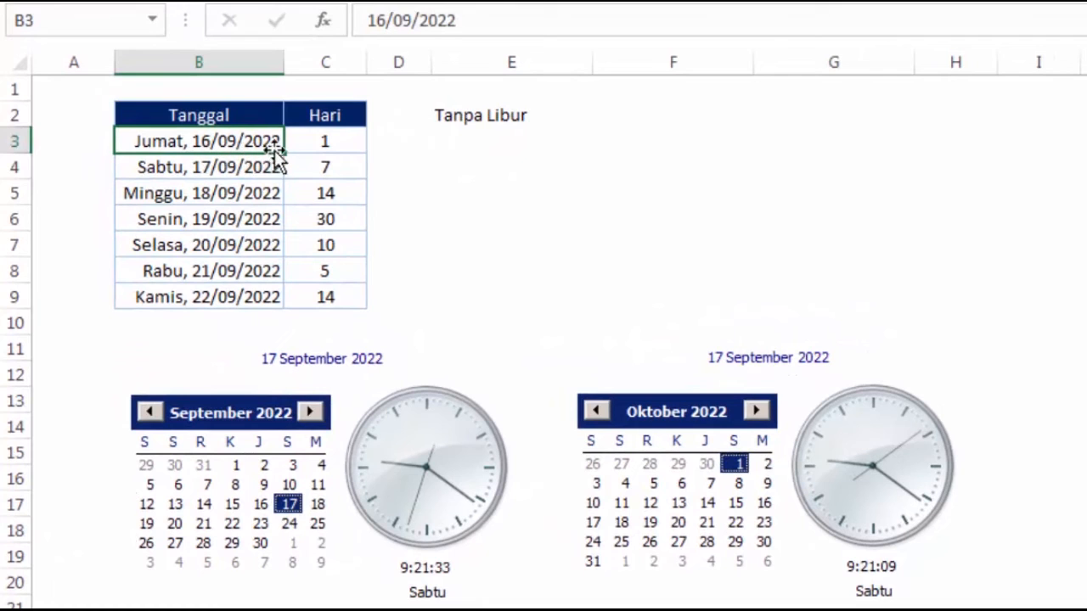
{"action": "left_click", "coordinate": [343, 145]}
{"action": "left_click", "coordinate": [463, 149]}
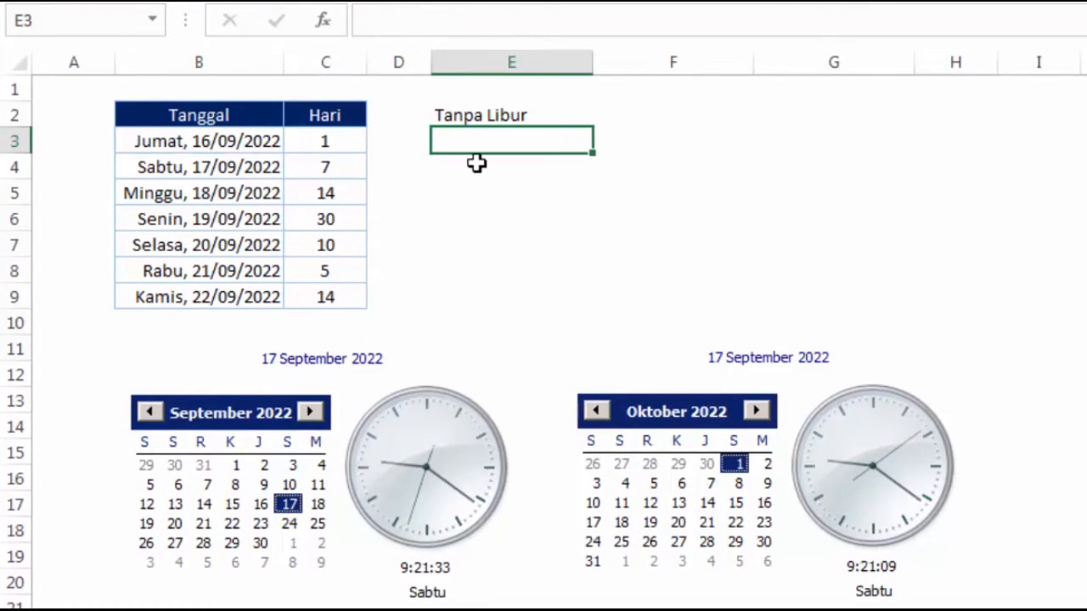
{"action": "type", "text": "="}
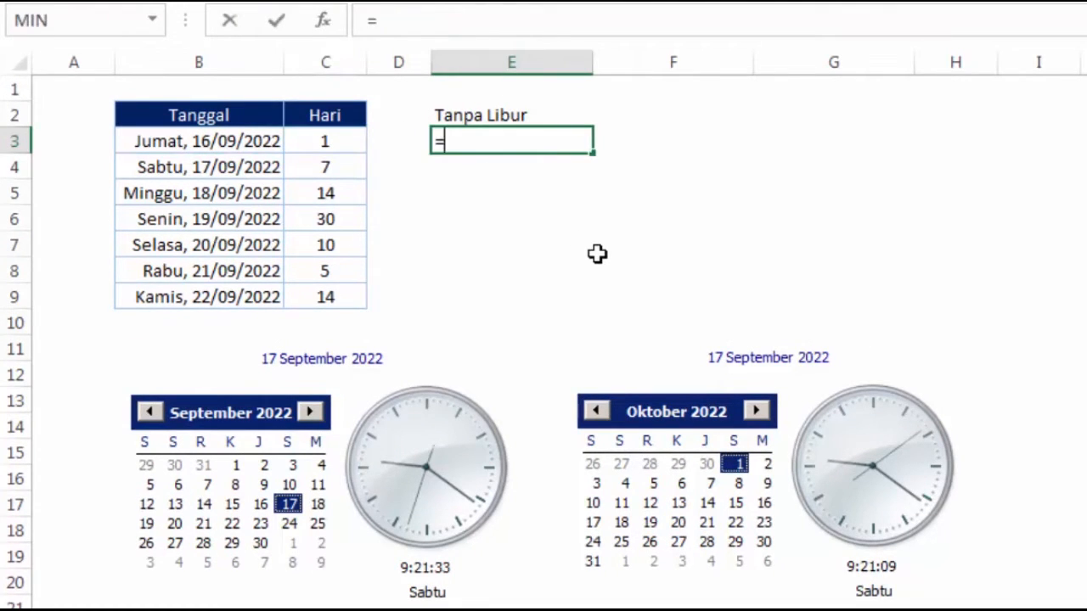
{"action": "type", "text": "wok\\"}
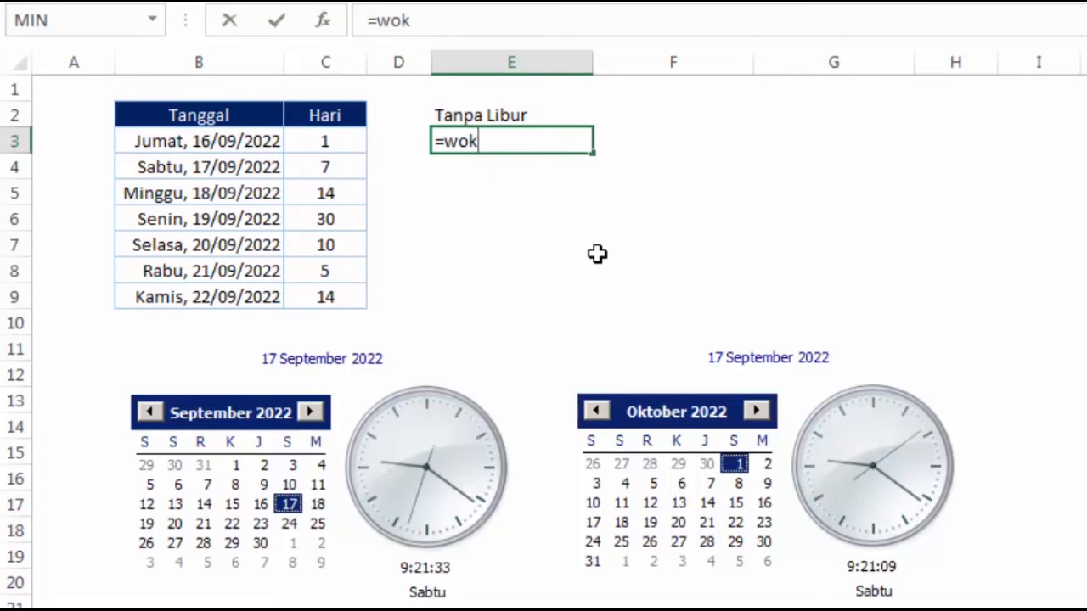
{"action": "key", "text": "BackSpace"}
{"action": "key", "text": "BackSpace"}
{"action": "key", "text": "Down"}
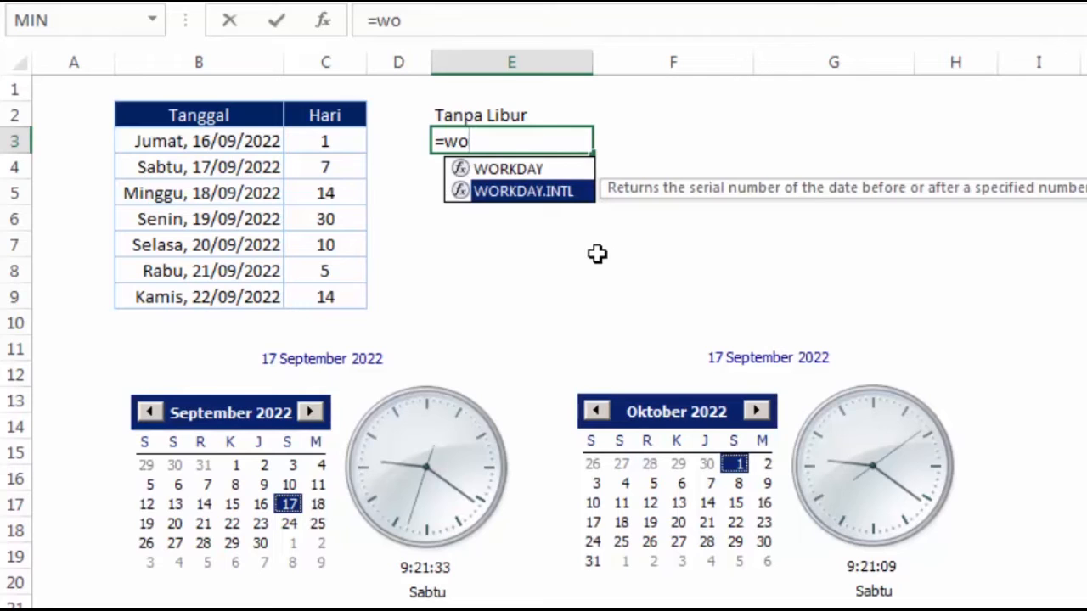
{"action": "key", "text": "Tab"}
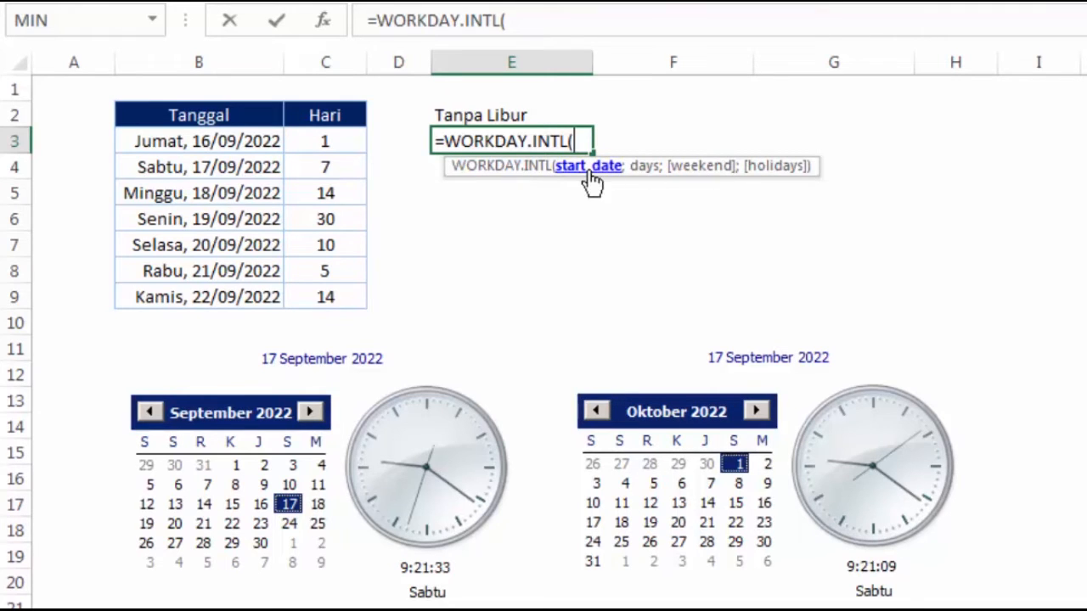
Complete the E3 formula with start date B3, days C3 and the weekend string "0000000"
{"action": "left_click", "coordinate": [255, 141]}
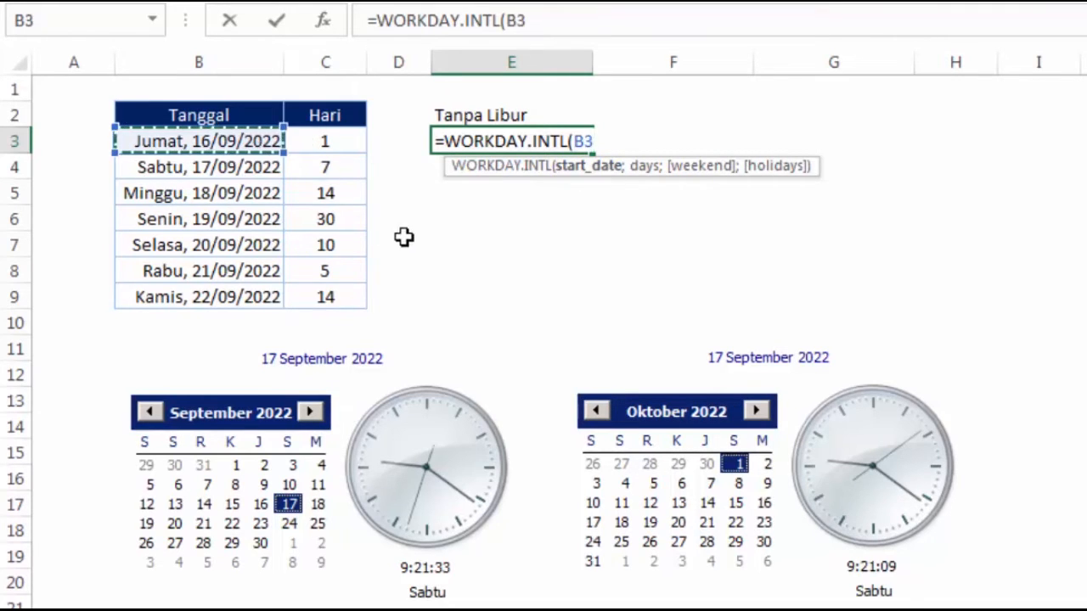
{"action": "type", "text": ";"}
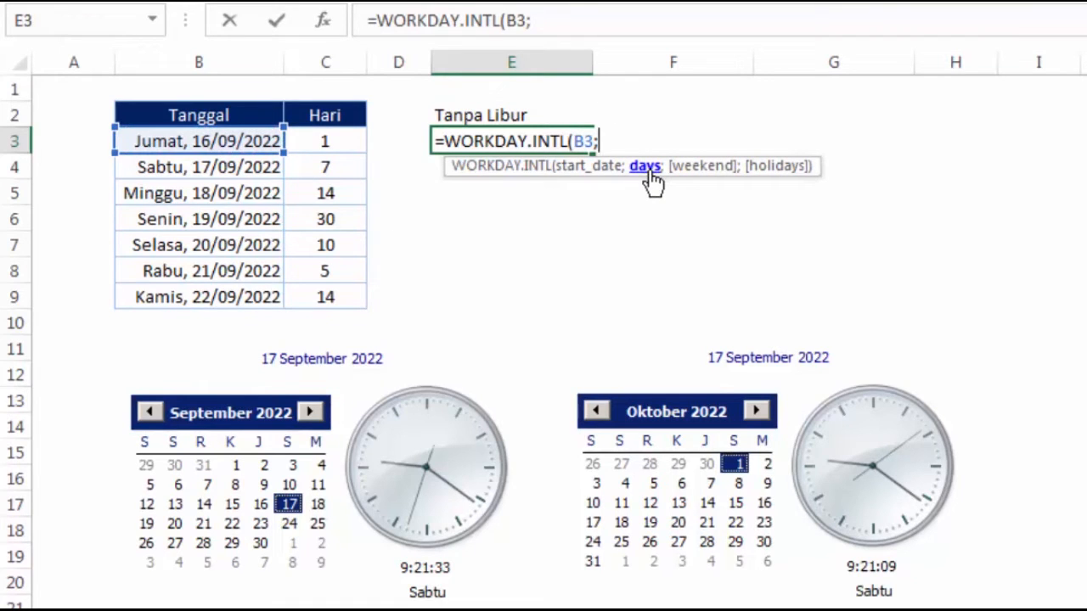
{"action": "left_click", "coordinate": [351, 141]}
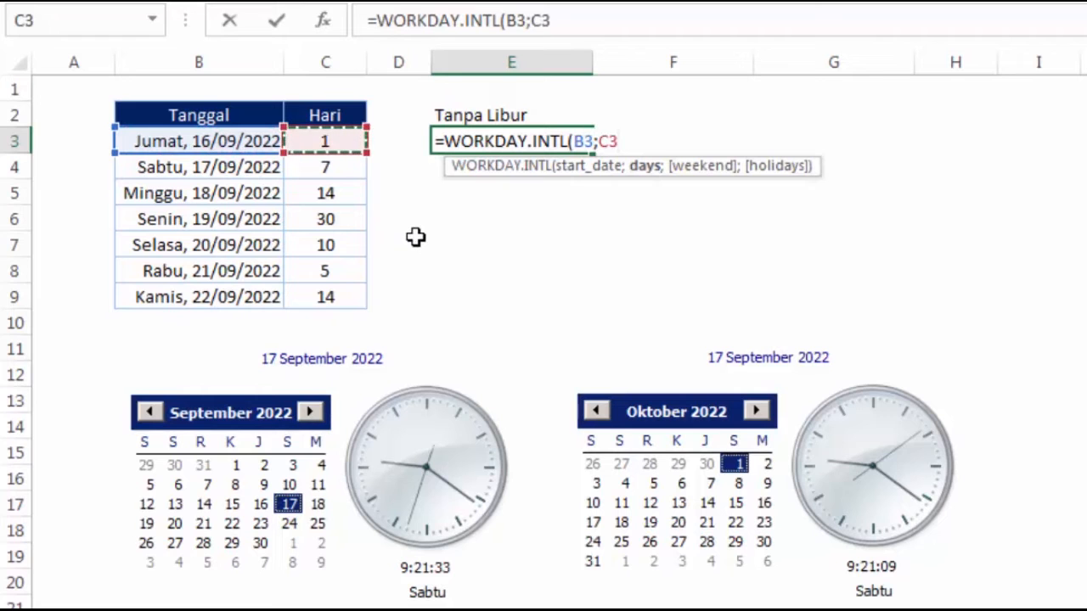
{"action": "type", "text": ";"}
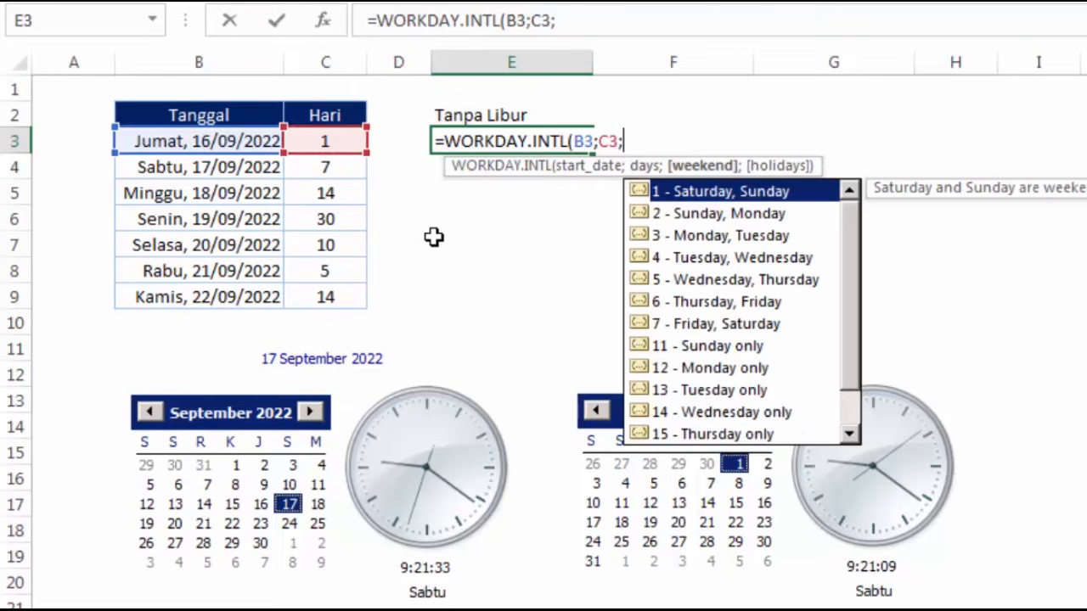
{"action": "left_click_drag", "start_coordinate": [854, 234], "coordinate": [880, 206]}
{"action": "type", "text": "\"00000"}
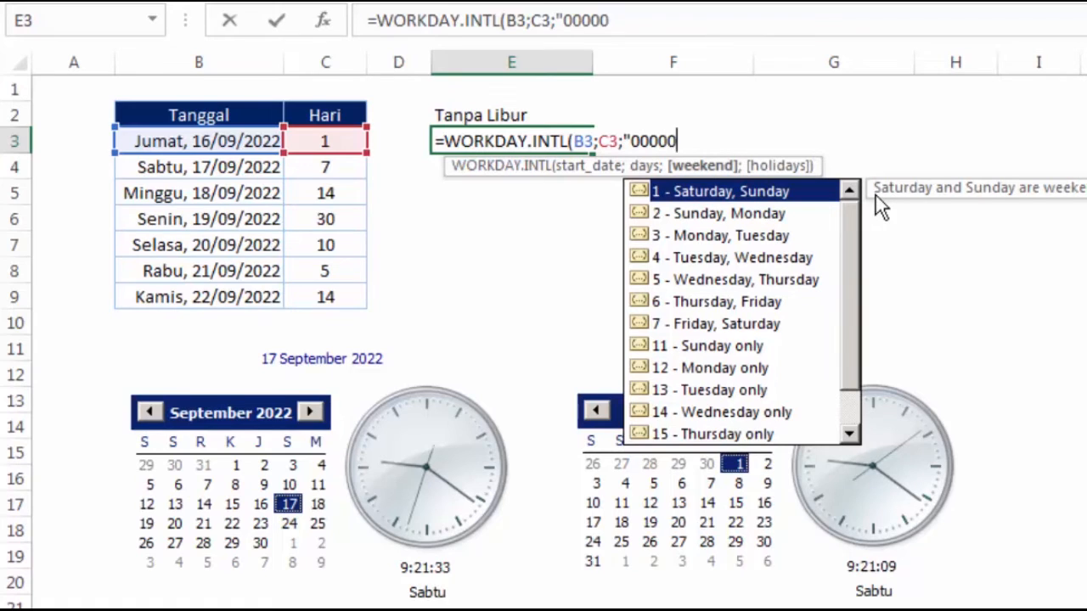
{"action": "type", "text": "00\""}
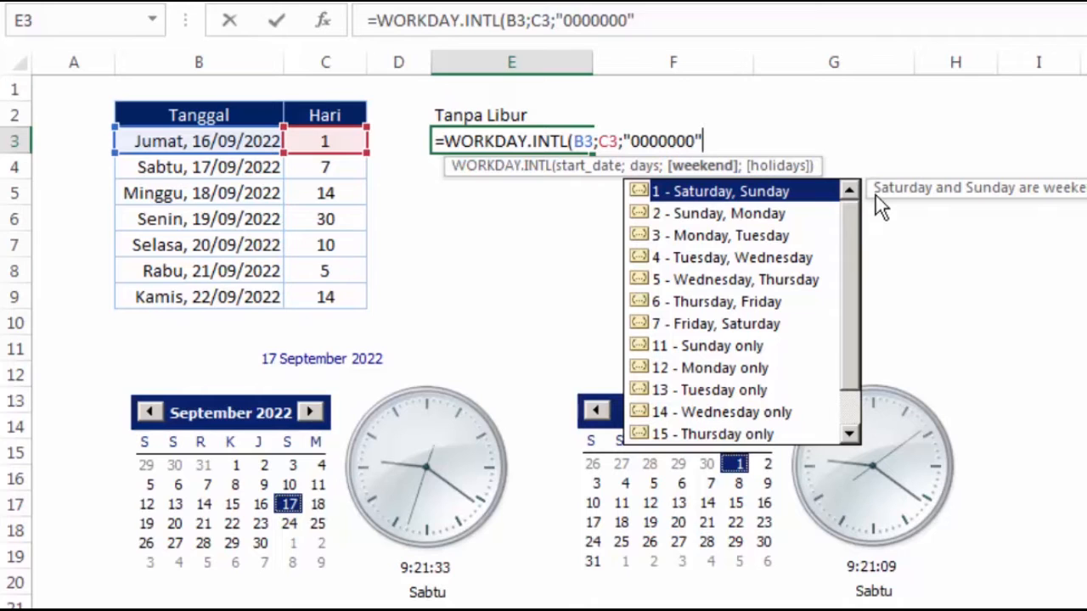
{"action": "key", "text": "Return"}
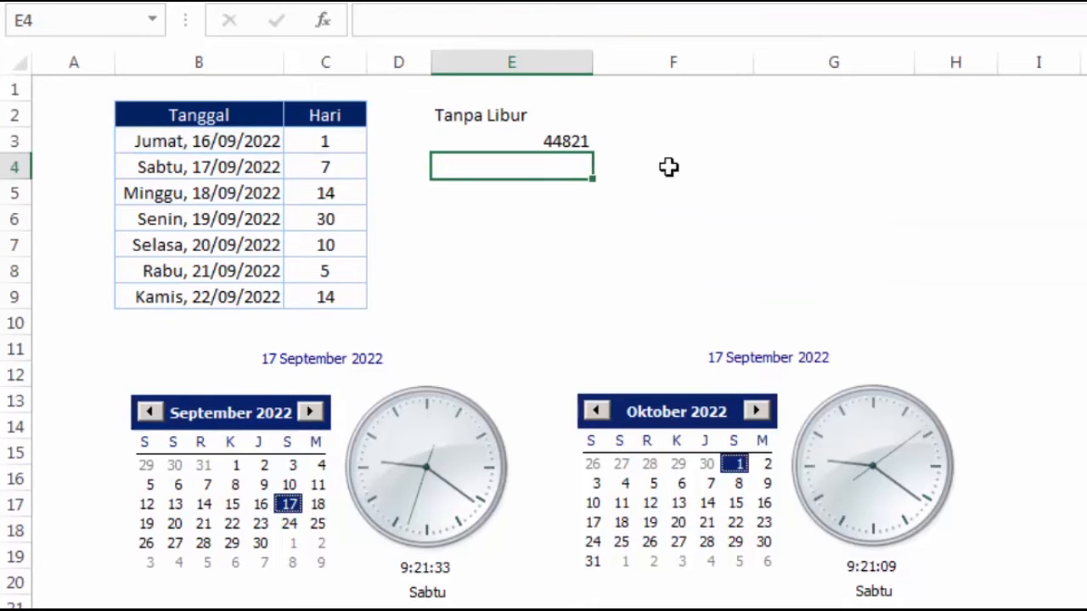
{"action": "left_click", "coordinate": [585, 144]}
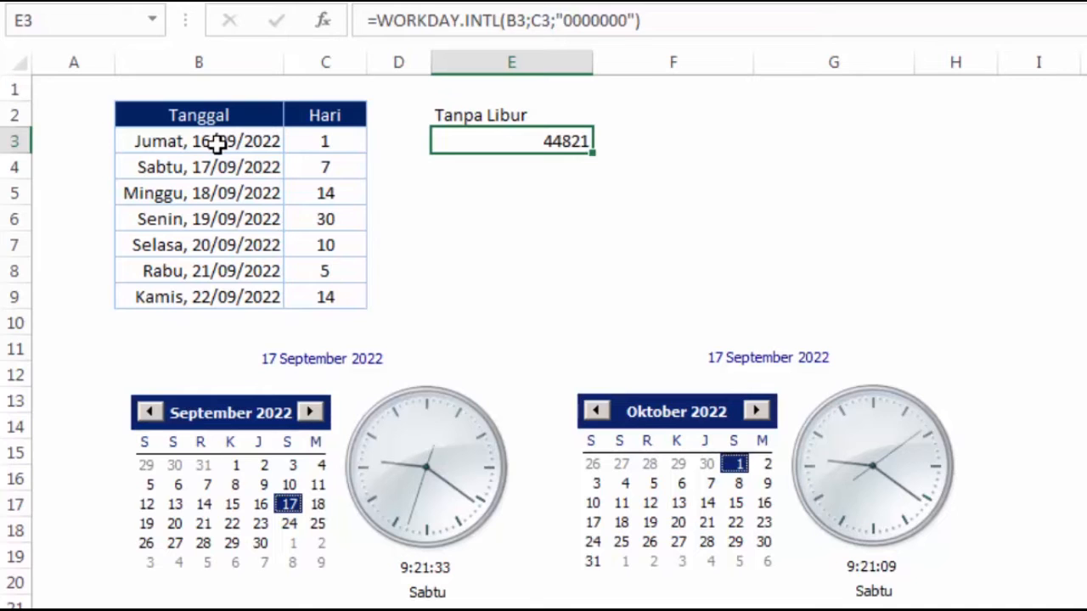
{"action": "right_click", "coordinate": [445, 138]}
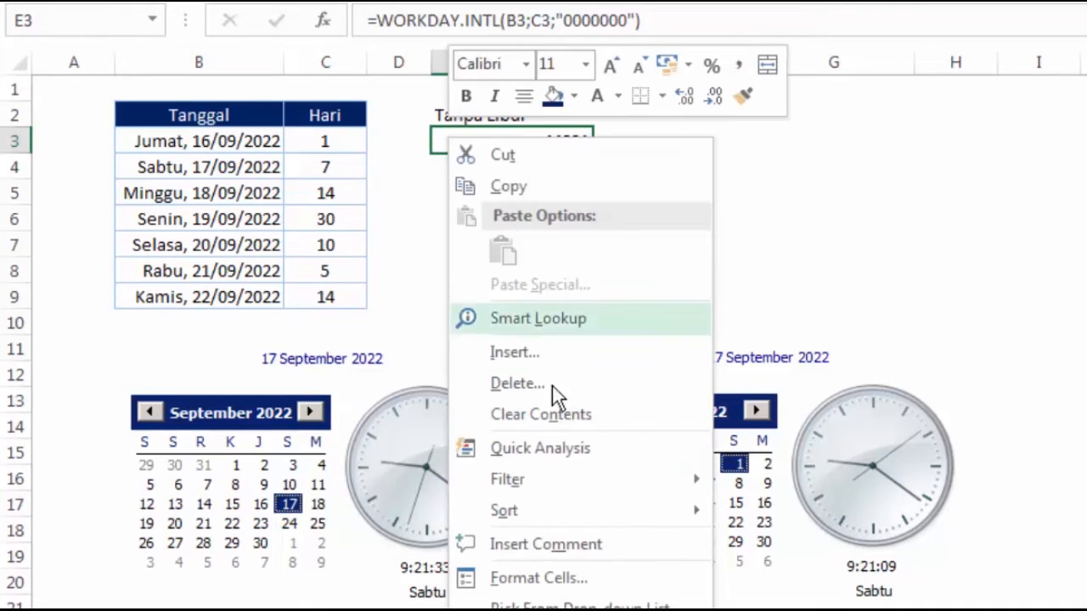
{"action": "left_click", "coordinate": [561, 581]}
{"action": "left_click", "coordinate": [883, 260]}
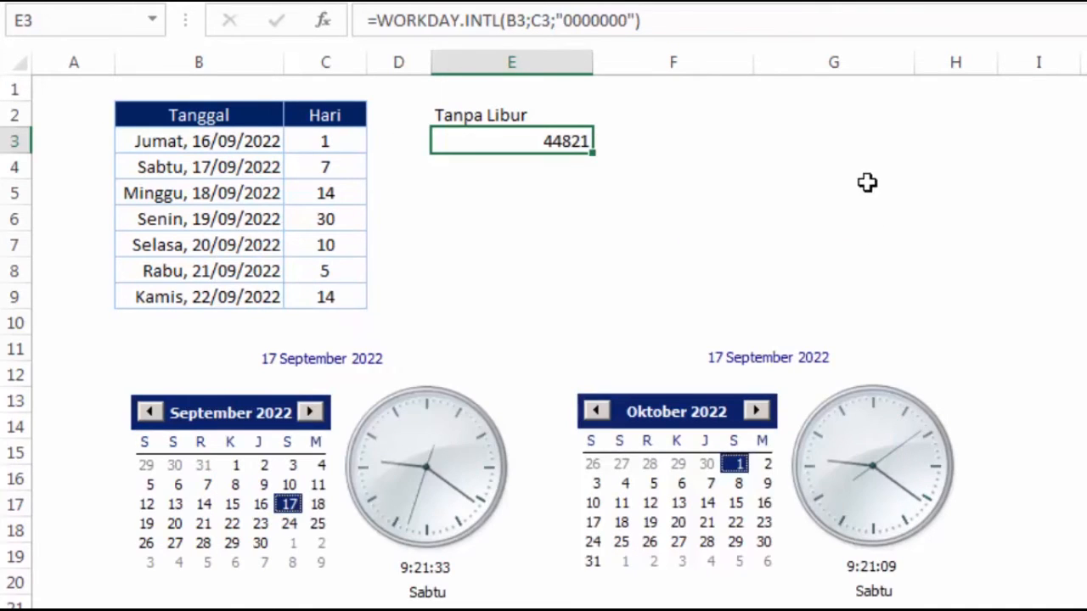
{"action": "left_click", "coordinate": [867, 183]}
Try to copy only the formatting of date cell B3 onto E3 with Paste Special Formats
{"action": "left_click", "coordinate": [226, 142]}
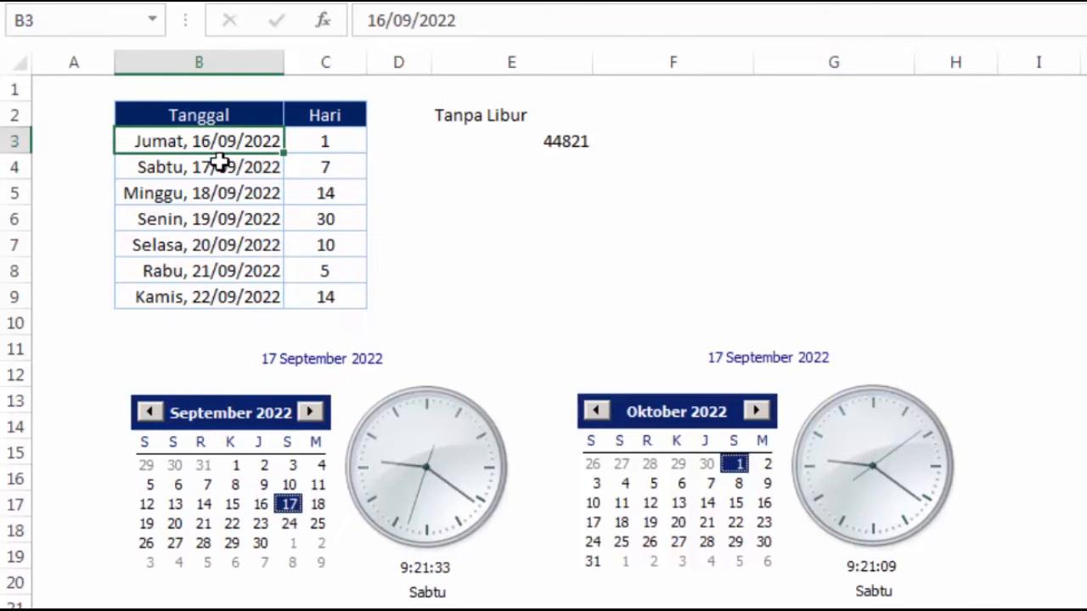
{"action": "right_click", "coordinate": [260, 142]}
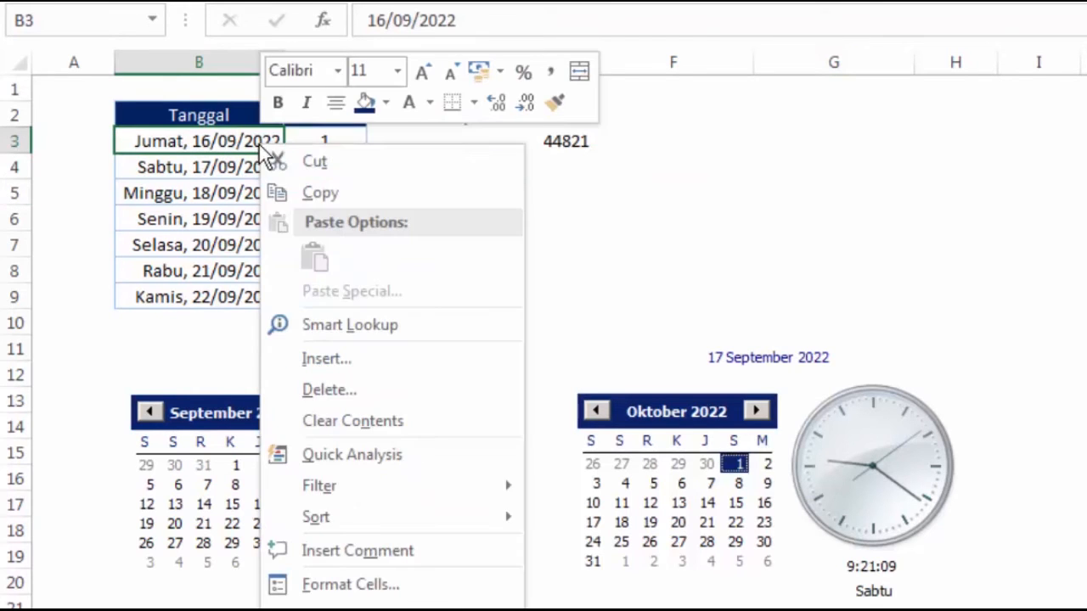
{"action": "left_click", "coordinate": [320, 193]}
{"action": "left_click", "coordinate": [512, 141]}
{"action": "right_click", "coordinate": [515, 141]}
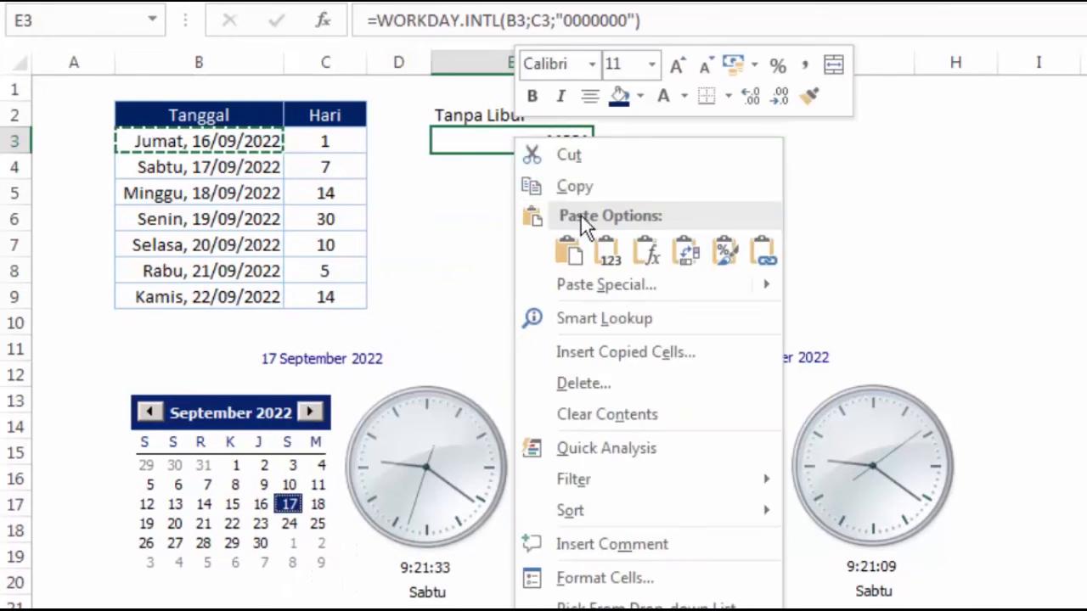
{"action": "left_click", "coordinate": [607, 279]}
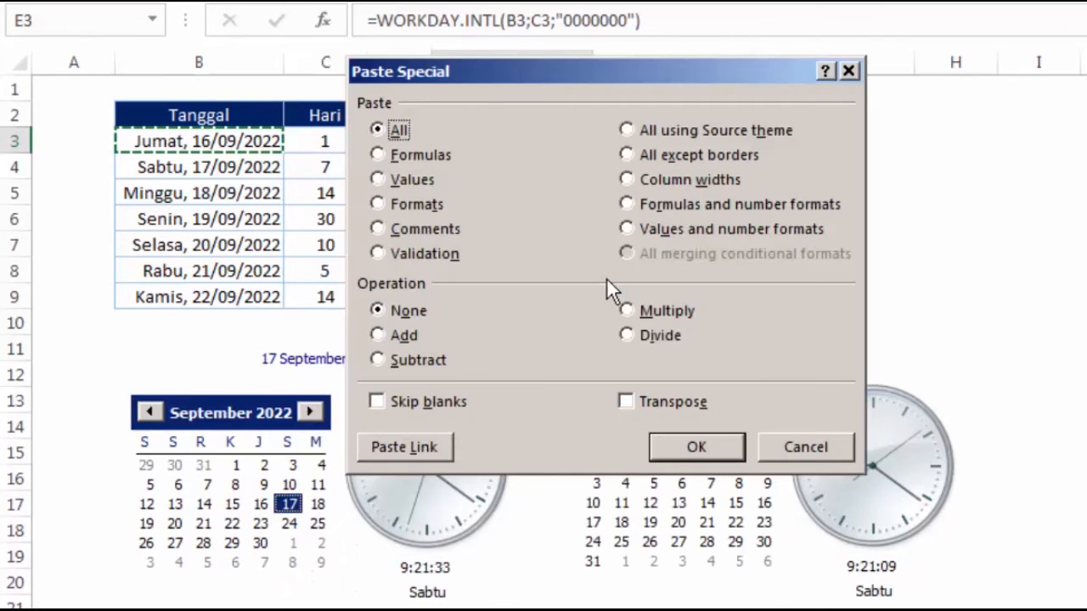
{"action": "left_click", "coordinate": [405, 205]}
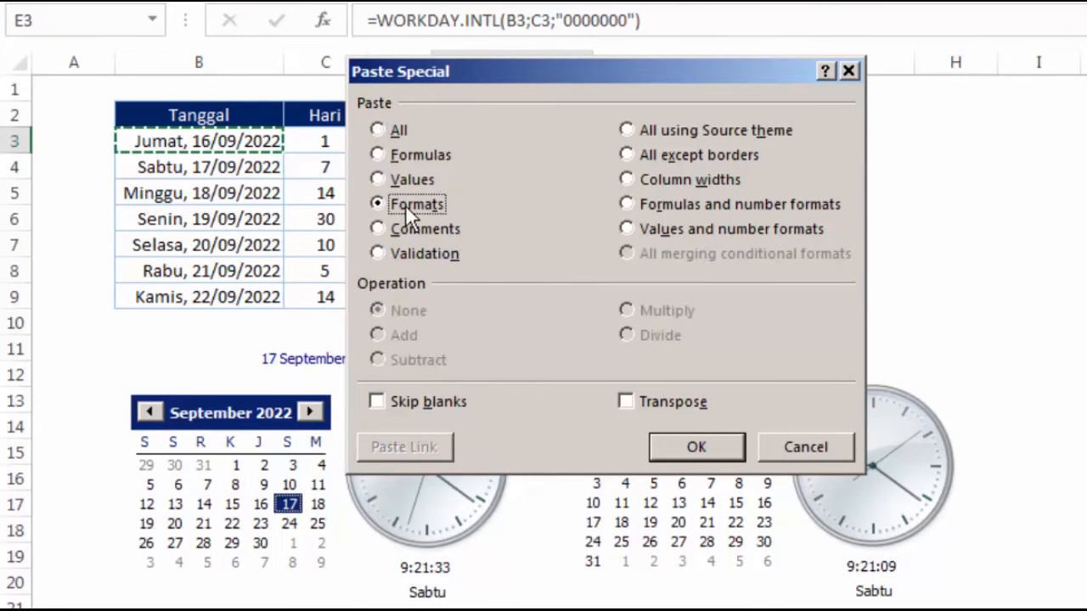
{"action": "left_click", "coordinate": [694, 447]}
{"action": "left_click", "coordinate": [637, 188]}
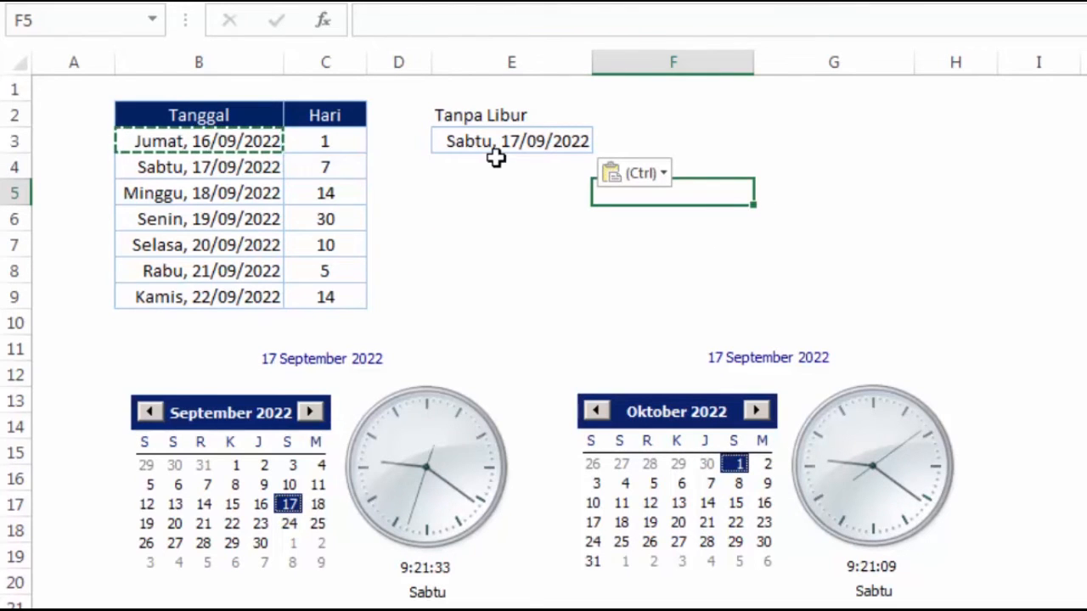
{"action": "key", "text": "ctrl+z"}
Format the result in cell E3 with the custom number format dddd, dd/mm/yyyy
{"action": "left_click", "coordinate": [550, 193]}
{"action": "left_click", "coordinate": [550, 140]}
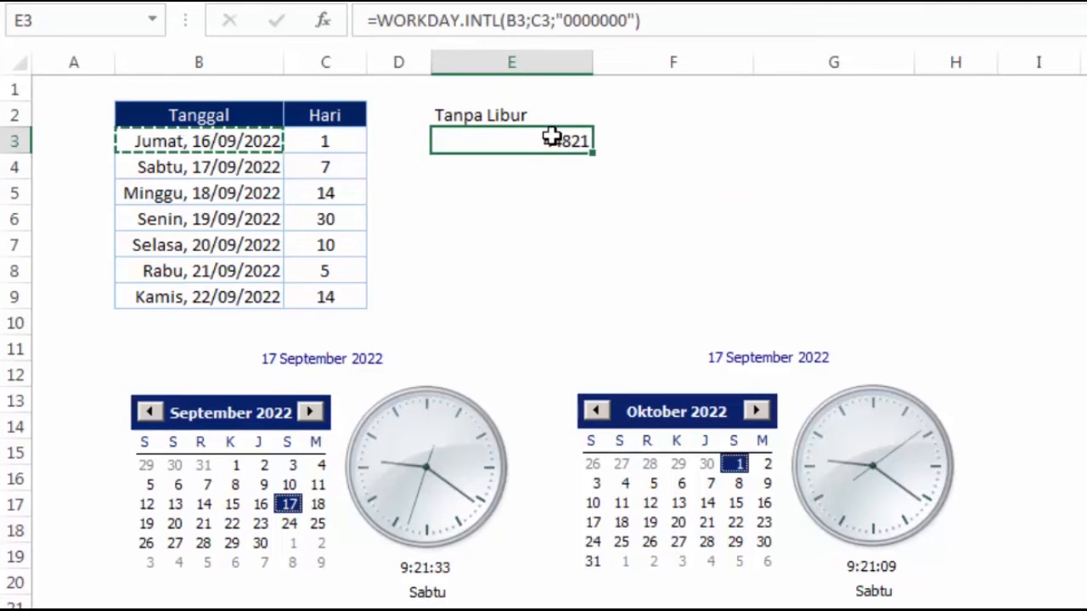
{"action": "right_click", "coordinate": [552, 138]}
{"action": "left_click", "coordinate": [662, 583]}
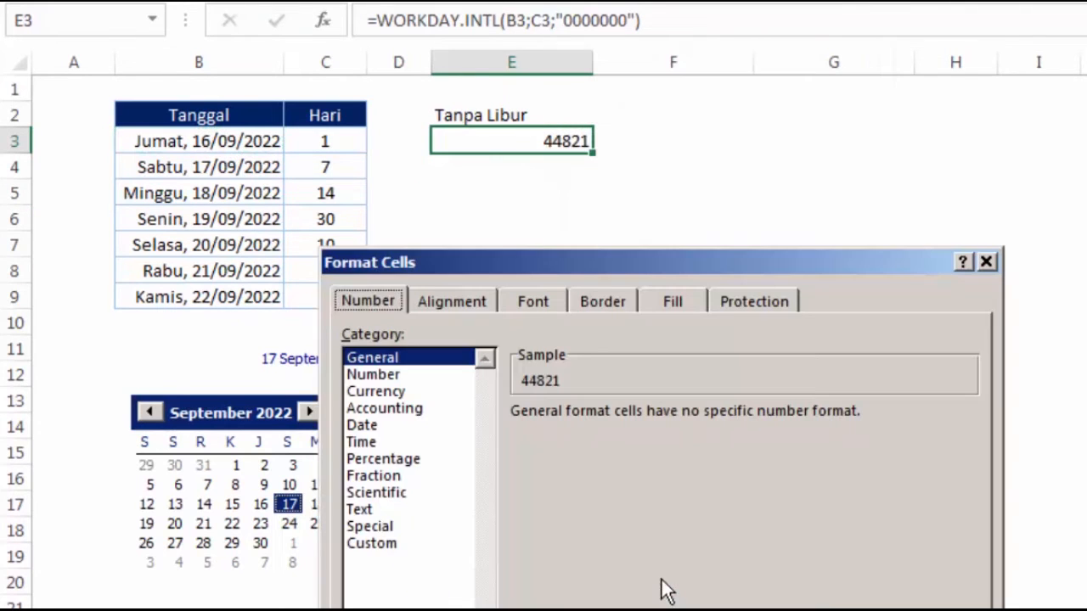
{"action": "left_click_drag", "start_coordinate": [656, 258], "coordinate": [823, 75]}
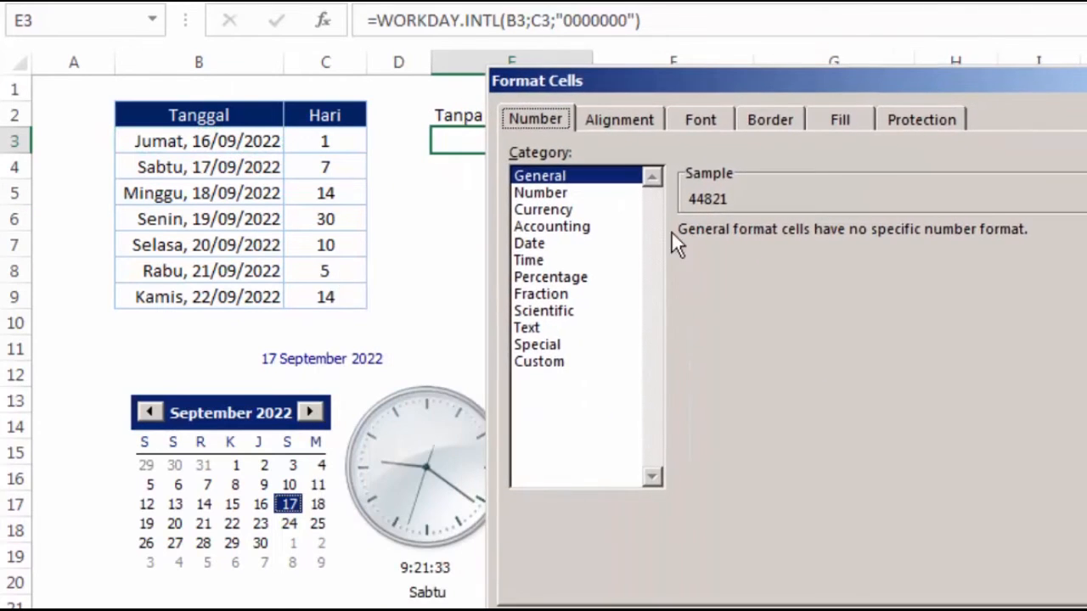
{"action": "left_click", "coordinate": [547, 368]}
{"action": "double_click", "coordinate": [765, 253]}
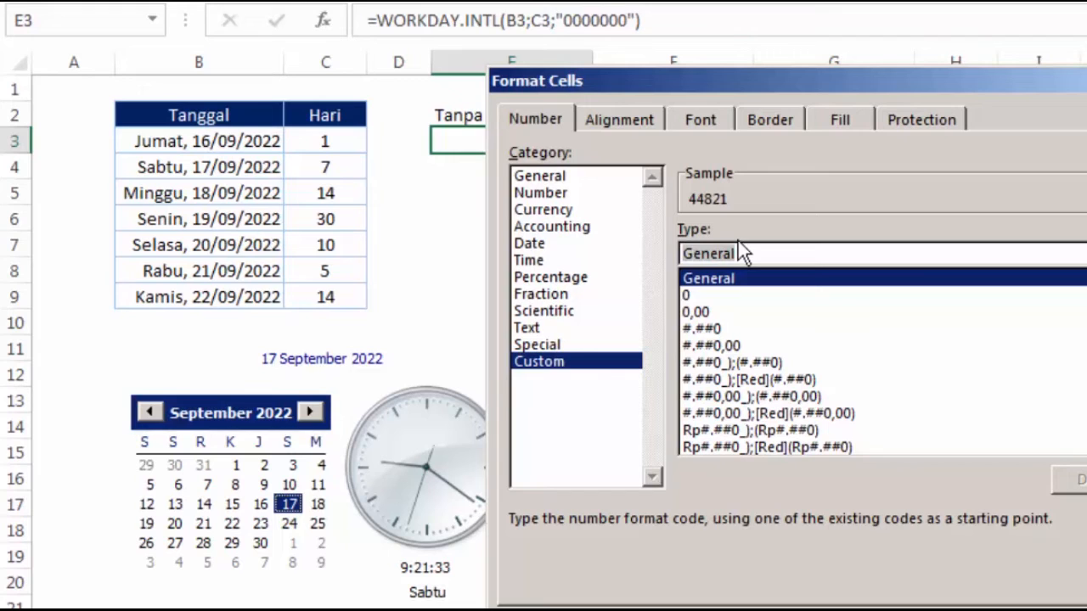
{"action": "type", "text": "dddd"}
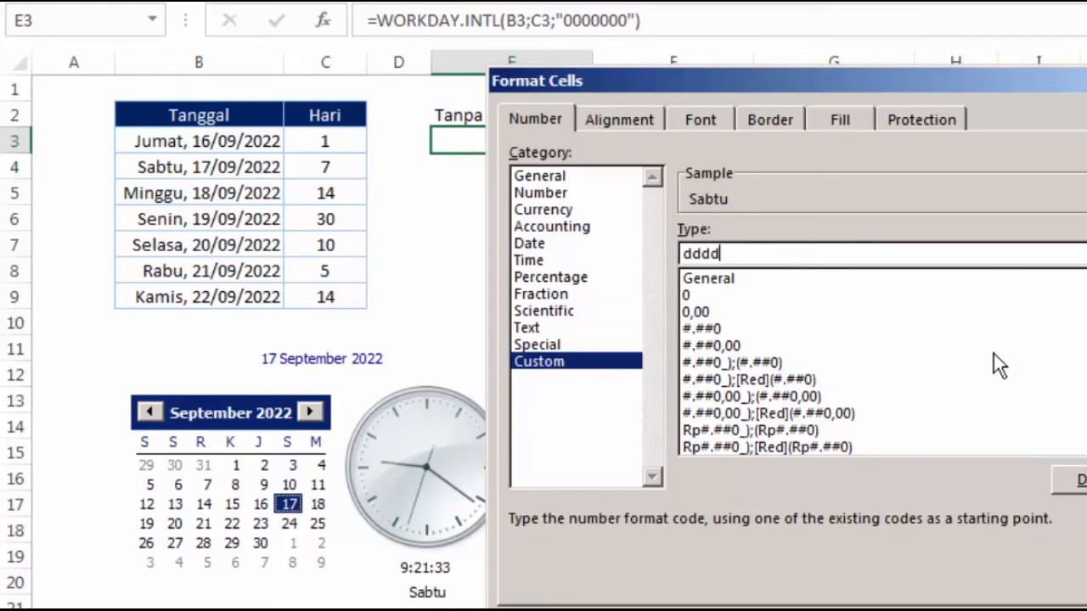
{"action": "type", "text": ", dd/mm/yyyy"}
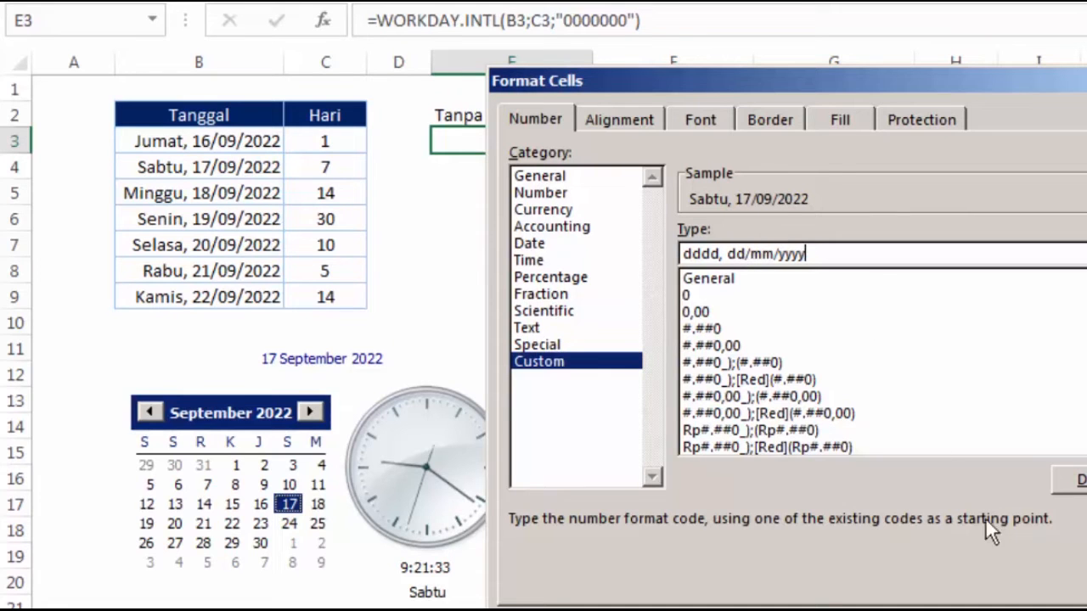
{"action": "key", "text": "Return"}
{"action": "left_click", "coordinate": [515, 193]}
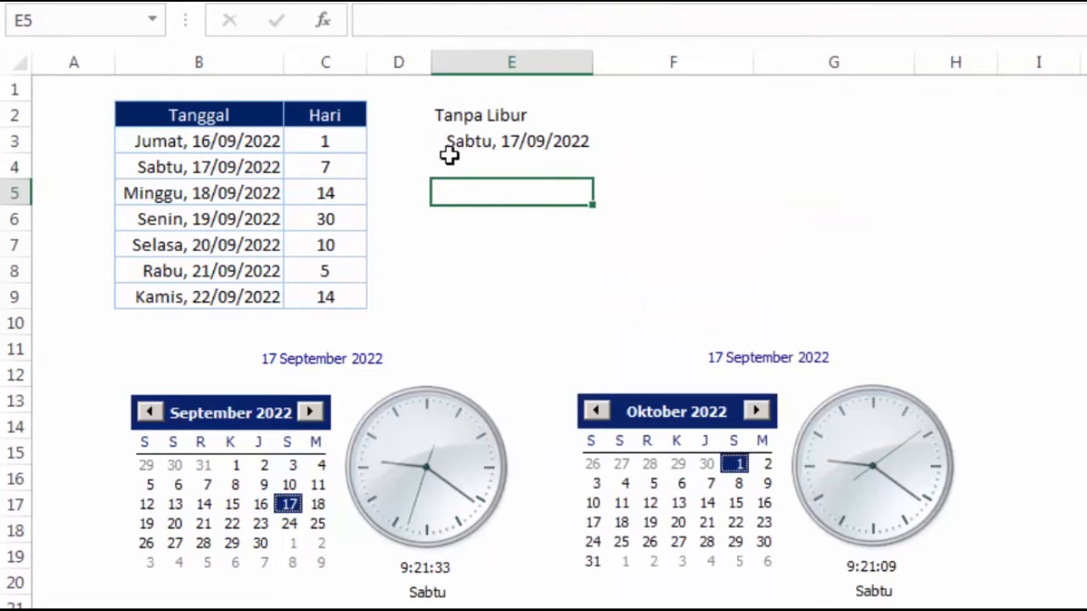
Compare the start dates under Tanggal and the day counts under Hari with the first Tanpa Libur result in E3
{"action": "left_click", "coordinate": [222, 141]}
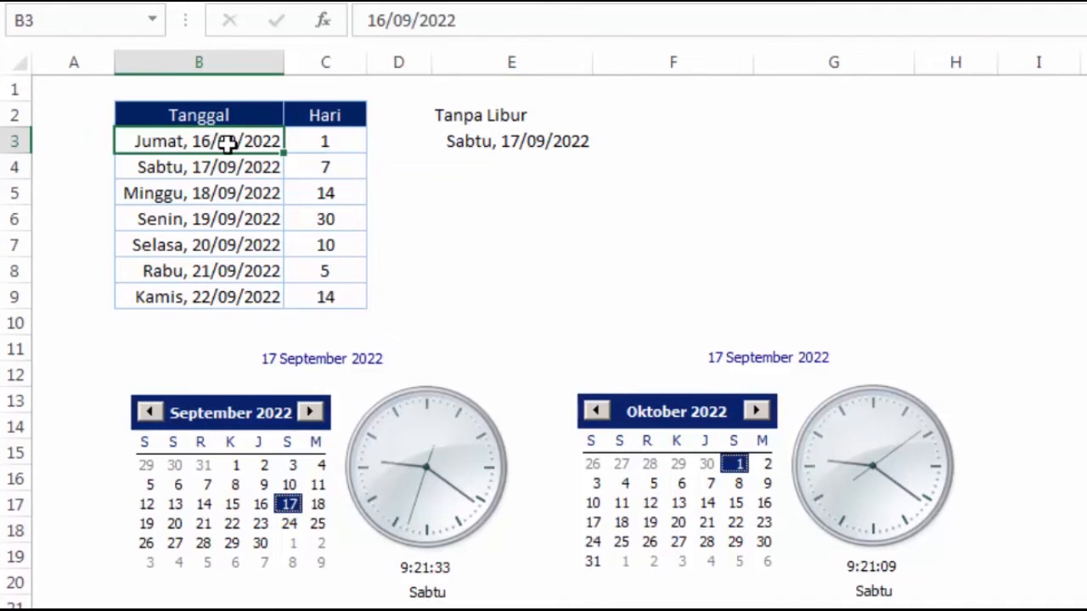
{"action": "left_click", "coordinate": [151, 165]}
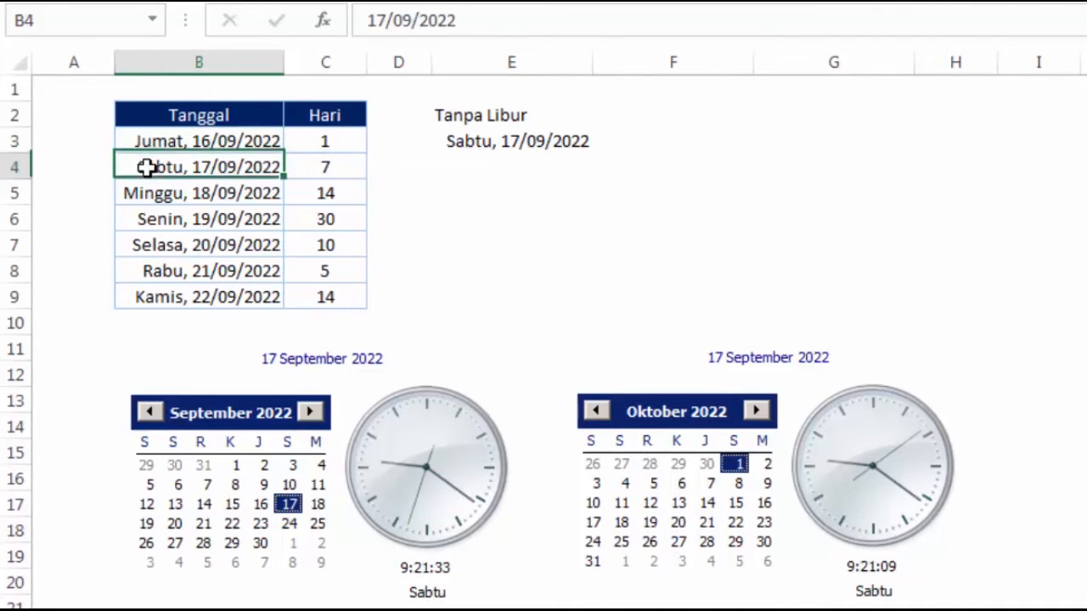
{"action": "left_click", "coordinate": [163, 218]}
{"action": "left_click", "coordinate": [463, 141]}
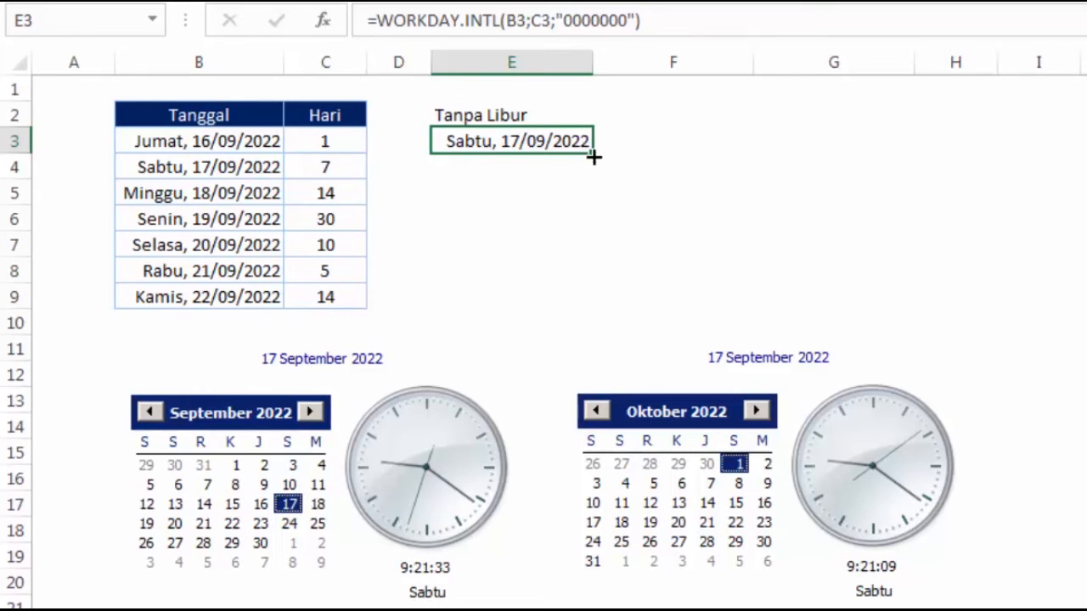
{"action": "left_click", "coordinate": [343, 167]}
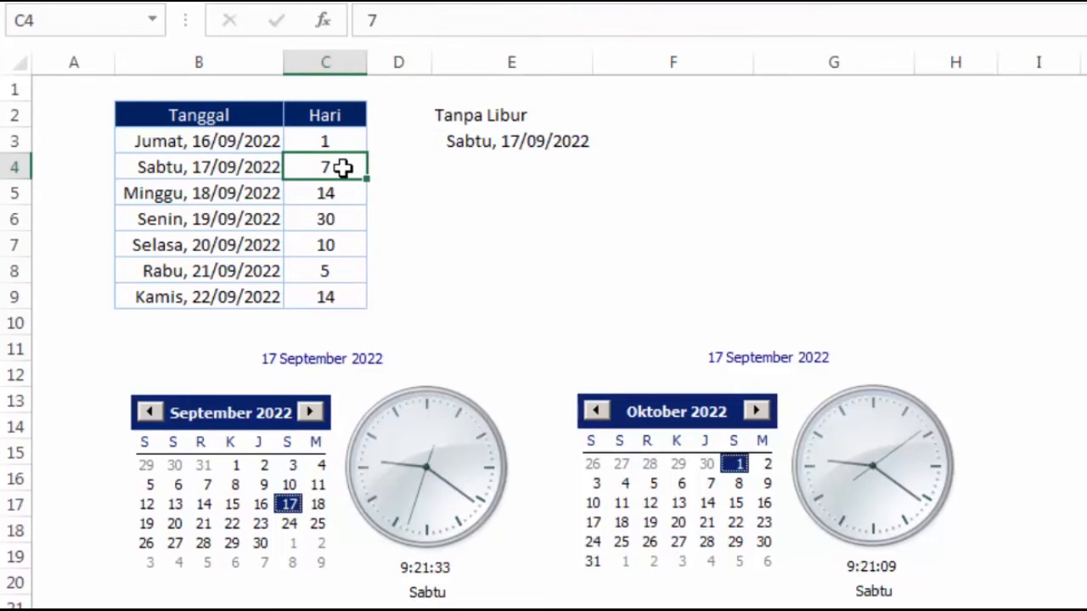
{"action": "left_click", "coordinate": [344, 190]}
{"action": "left_click", "coordinate": [343, 224]}
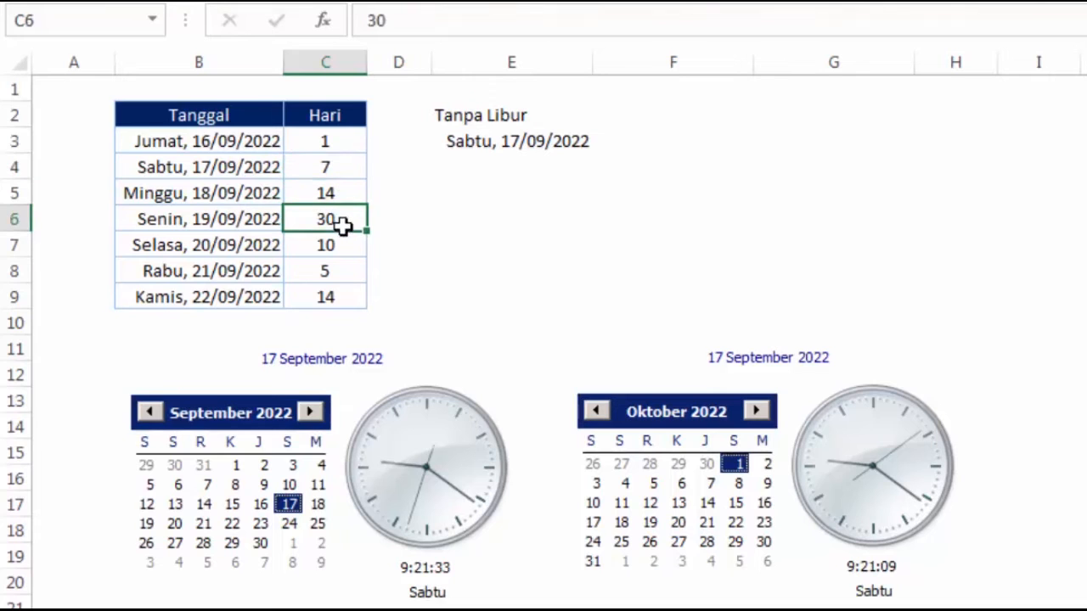
{"action": "left_click", "coordinate": [527, 143]}
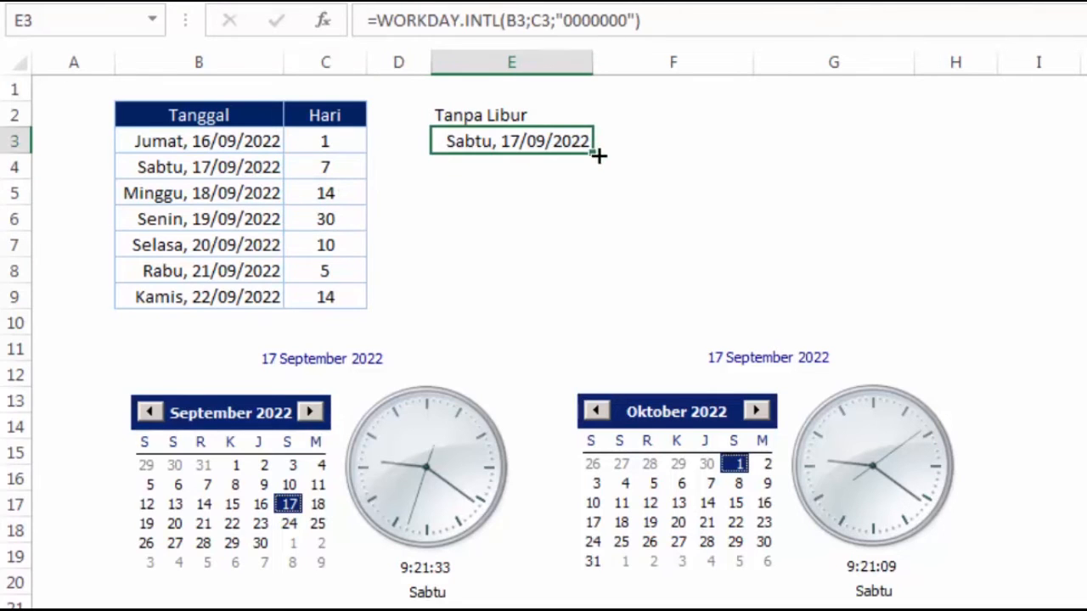
Fill the Tanpa Libur formula from E3 down to E9 and widen column E so every date fits
{"action": "left_click_drag", "start_coordinate": [597, 153], "coordinate": [594, 304]}
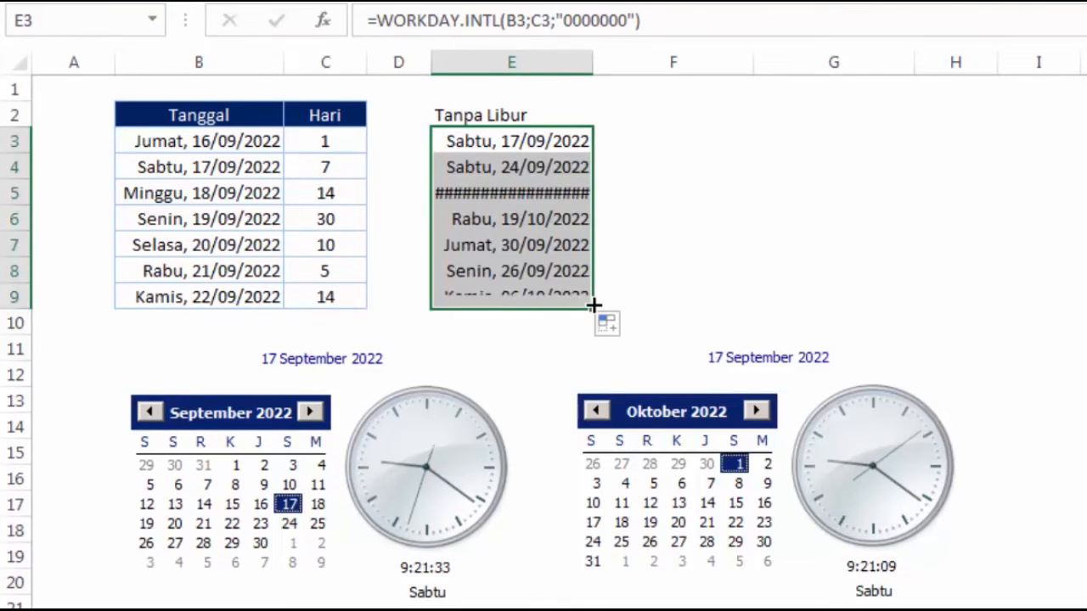
{"action": "left_click", "coordinate": [551, 191]}
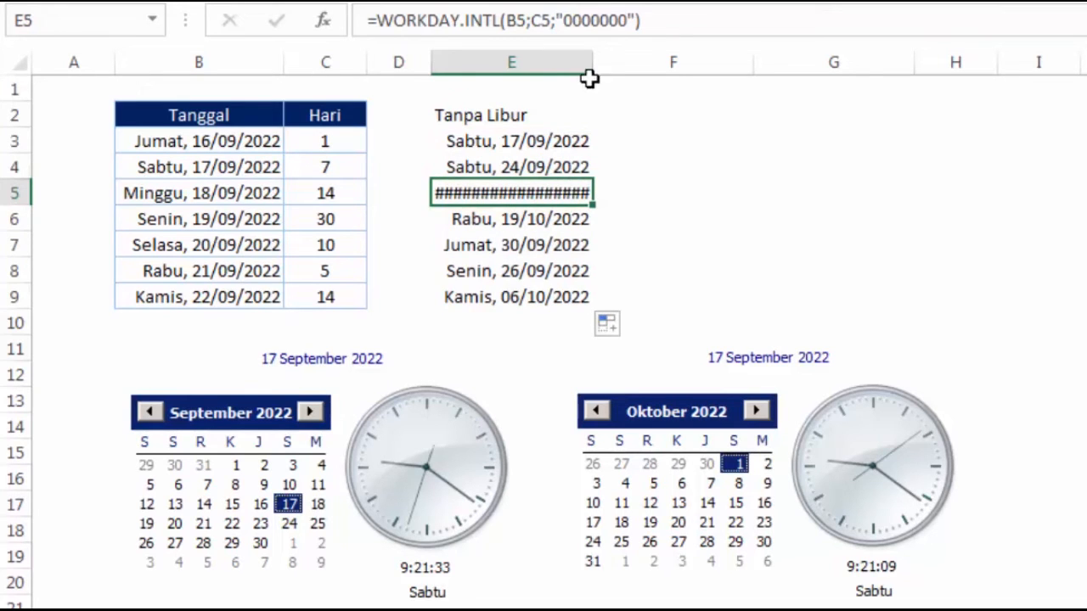
{"action": "left_click_drag", "start_coordinate": [592, 68], "coordinate": [610, 71]}
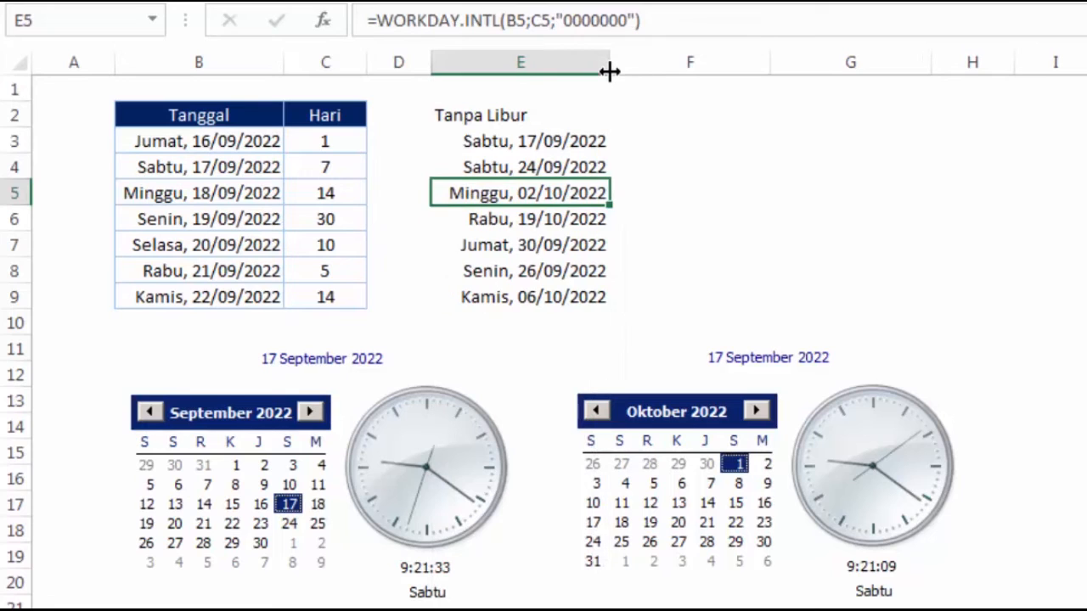
{"action": "left_click", "coordinate": [718, 161]}
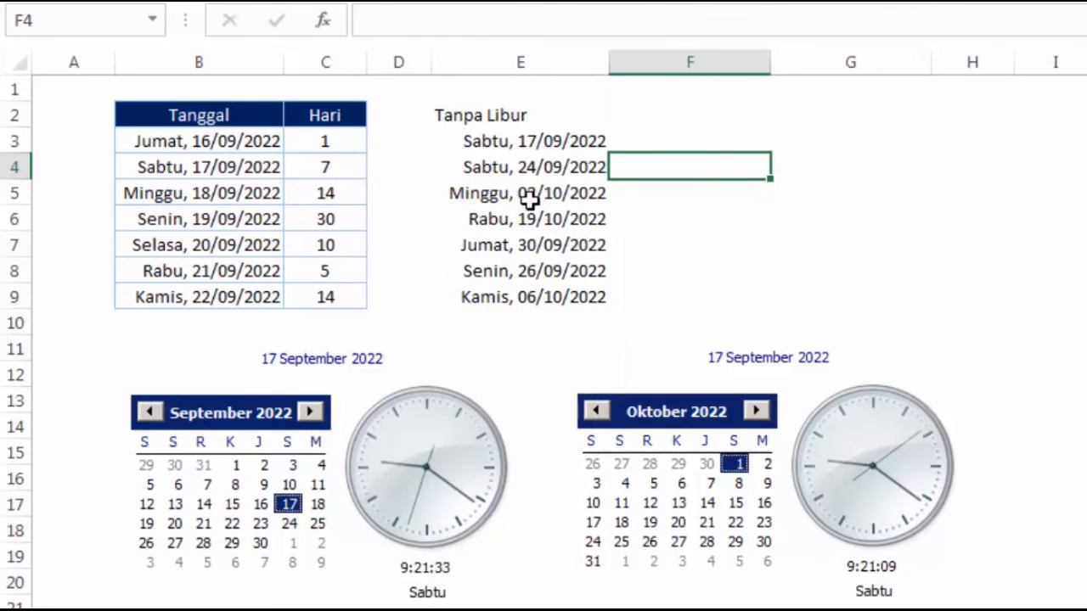
Compare the start dates and day counts in rows 3 to 5 with their Tanpa Libur results in column E
{"action": "left_click", "coordinate": [519, 145]}
{"action": "left_click", "coordinate": [163, 145]}
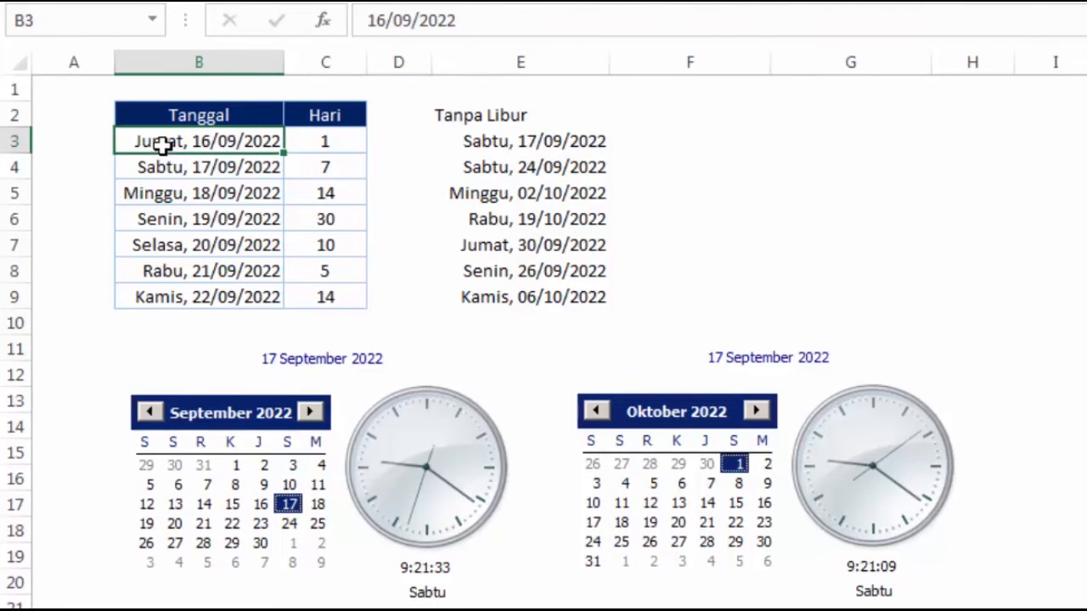
{"action": "left_click", "coordinate": [316, 139]}
{"action": "left_click", "coordinate": [469, 140]}
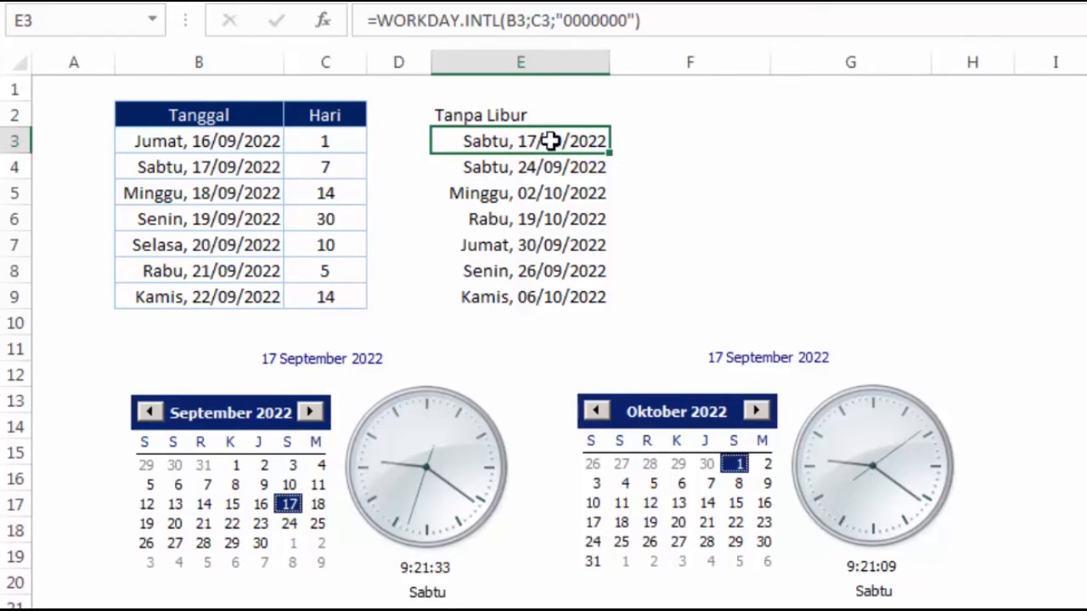
{"action": "left_click", "coordinate": [180, 174]}
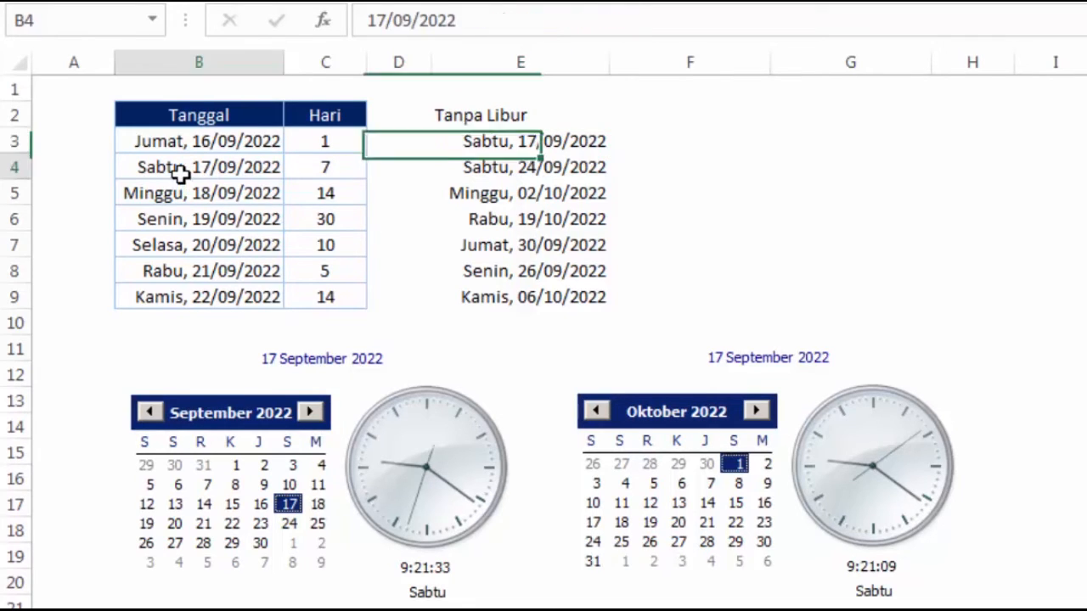
{"action": "left_click", "coordinate": [318, 168]}
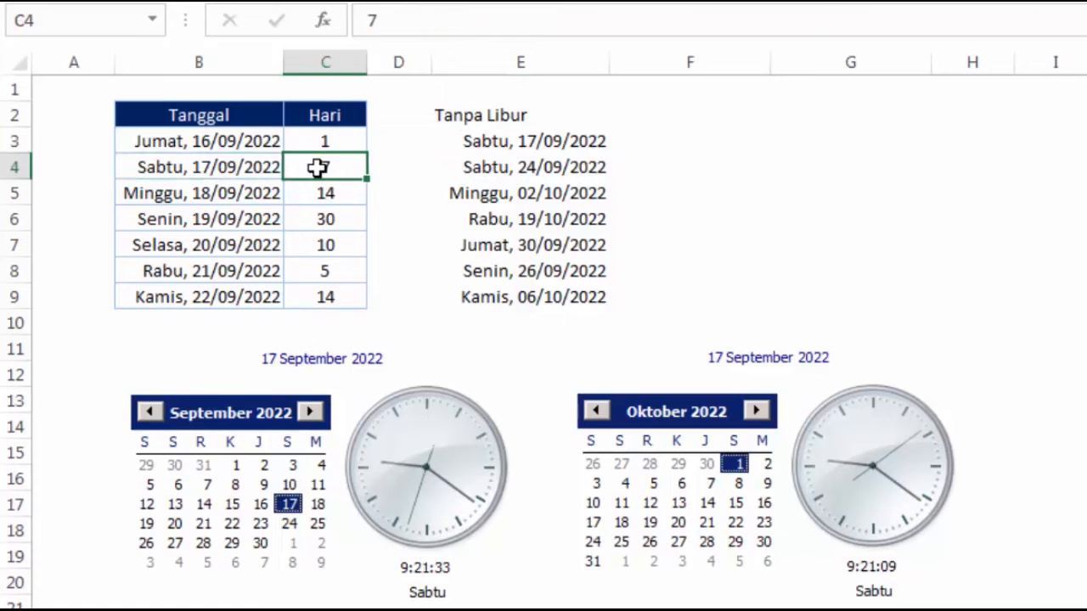
{"action": "left_click", "coordinate": [520, 167]}
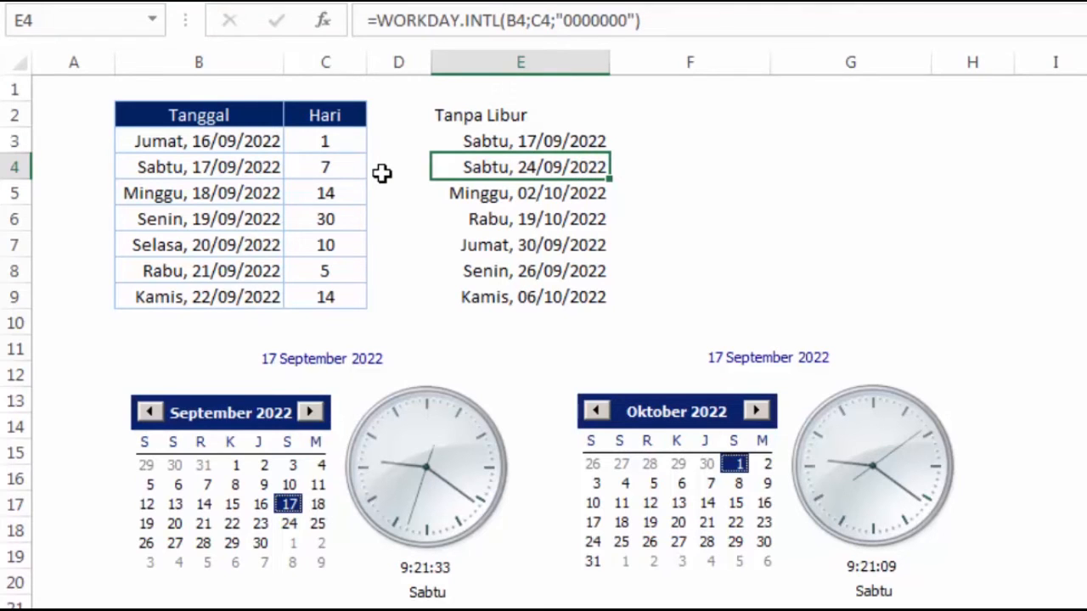
{"action": "left_click", "coordinate": [216, 191]}
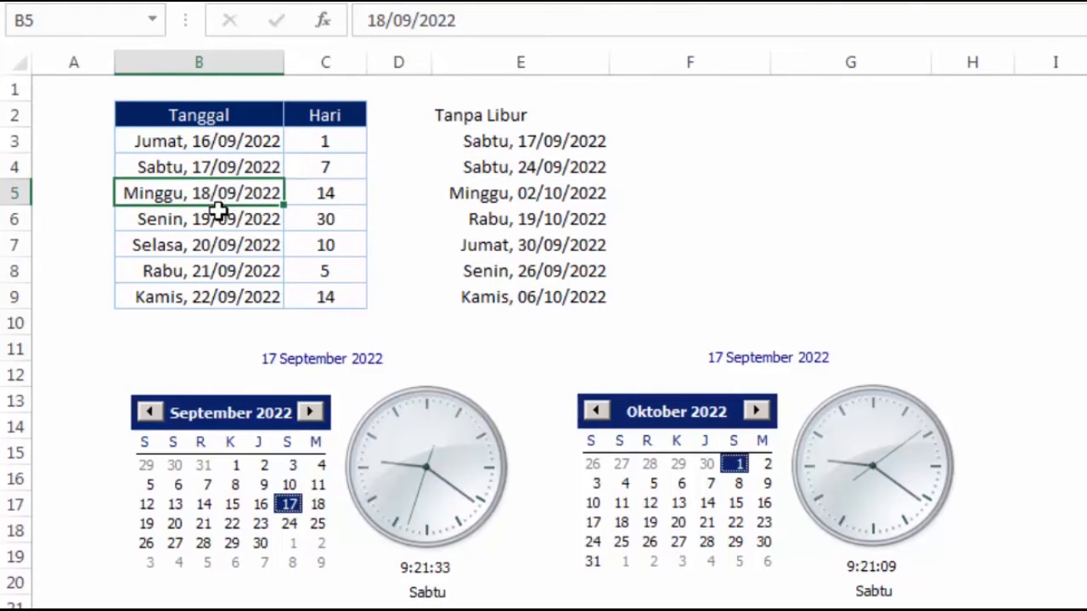
{"action": "left_click", "coordinate": [312, 197]}
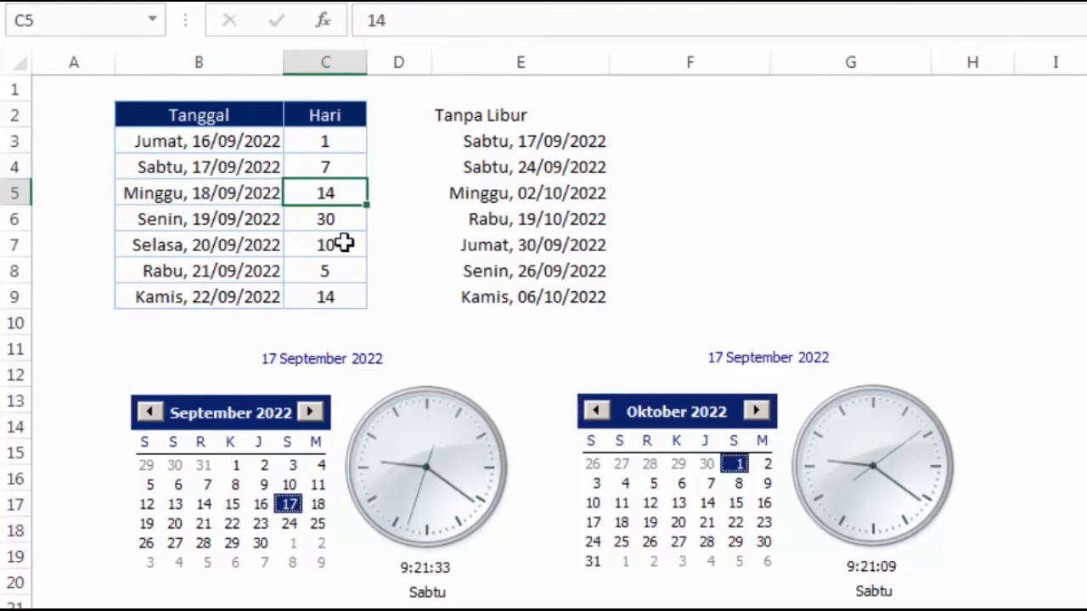
{"action": "left_click", "coordinate": [473, 202]}
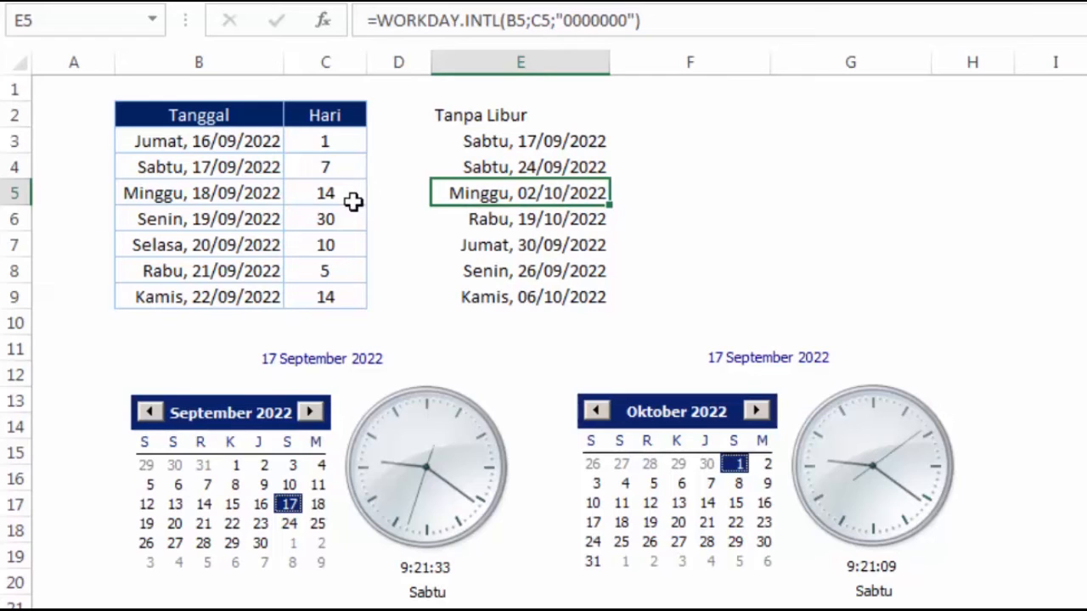
{"action": "left_click", "coordinate": [492, 165]}
{"action": "left_click", "coordinate": [492, 116]}
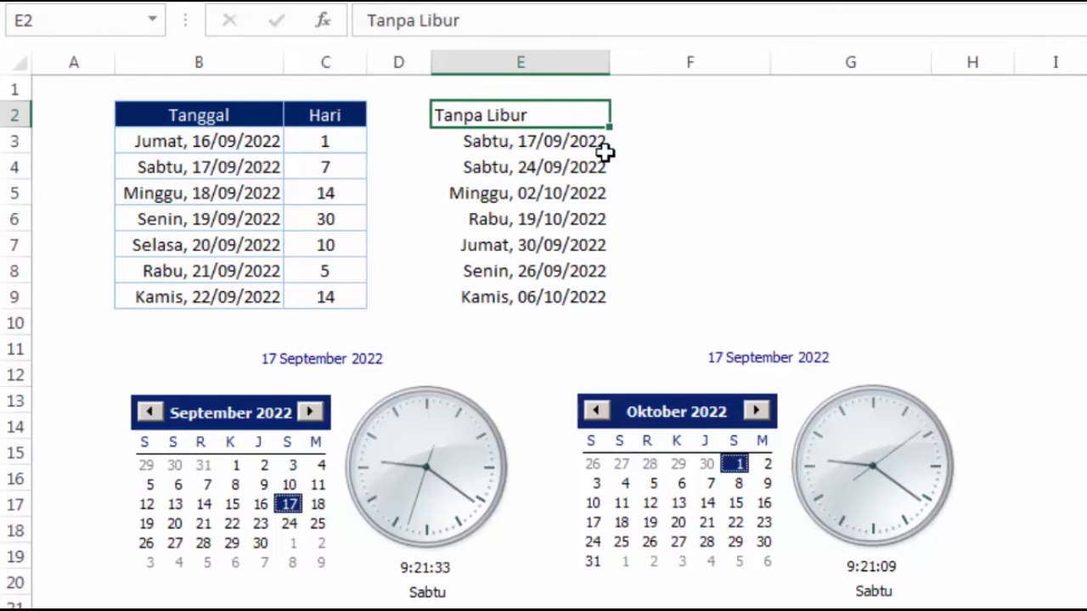
Enter the column heading Minggu Libur in cell F2
{"action": "left_click", "coordinate": [685, 122]}
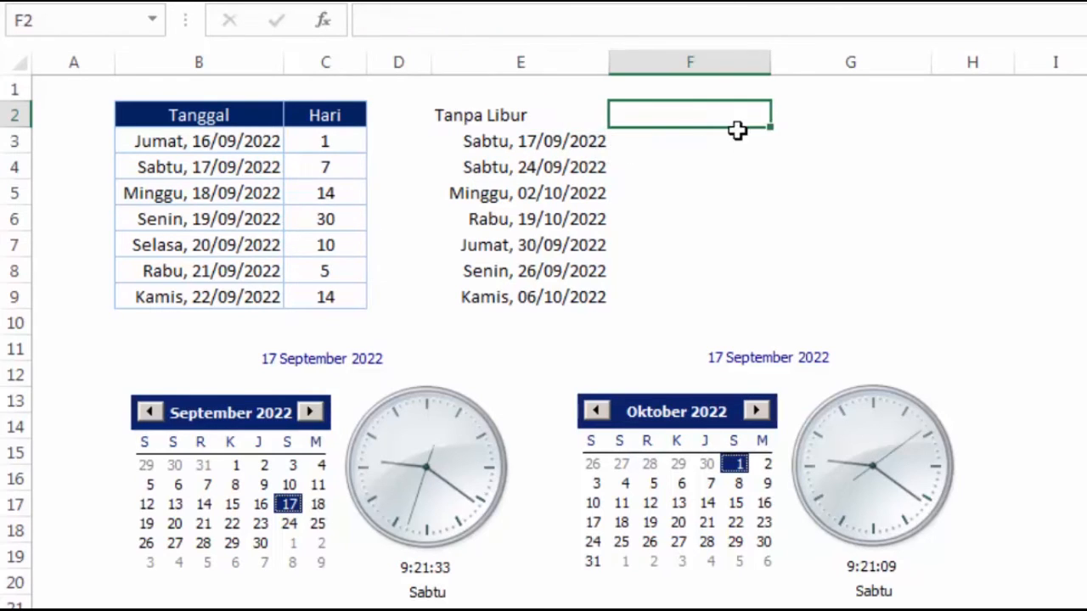
{"action": "type", "text": "Minggu "}
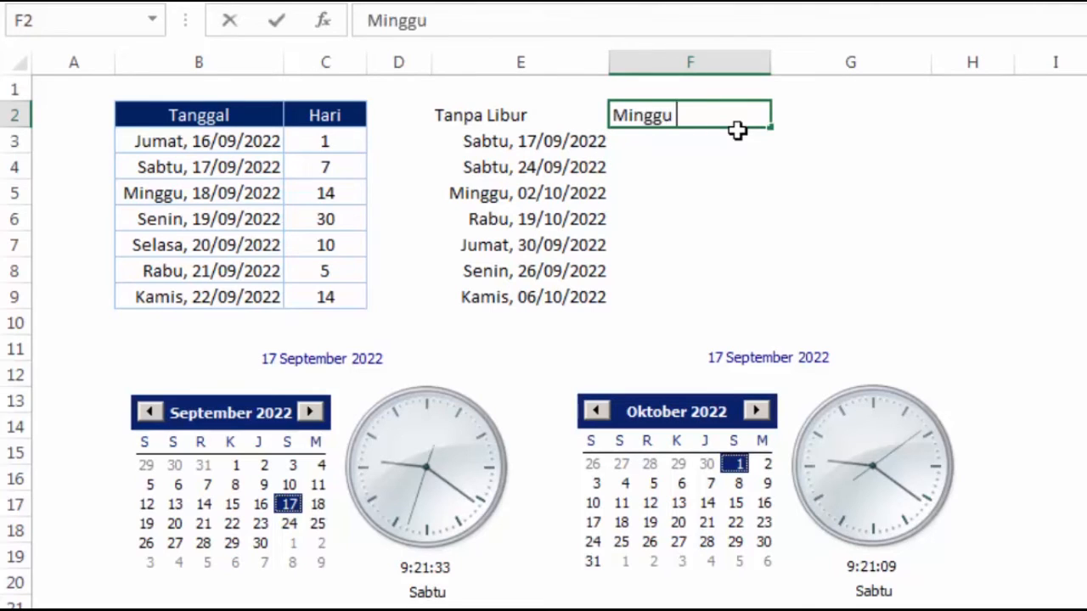
{"action": "type", "text": "Libur"}
{"action": "key", "text": "Return"}
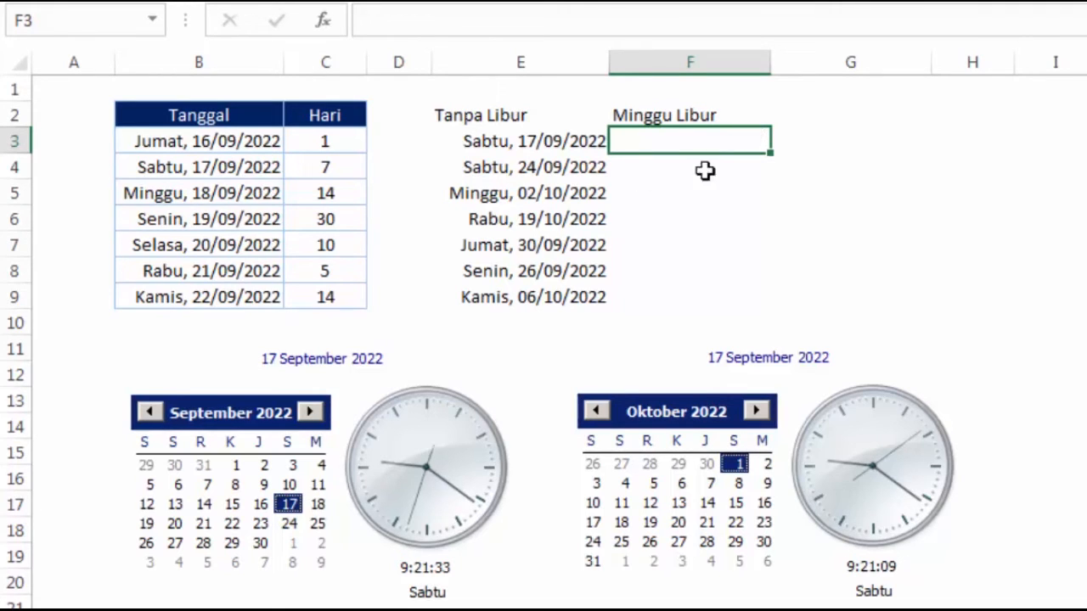
Start a WORKDAY.INTL formula in F3 with start date B3 and days C3
{"action": "type", "text": "="}
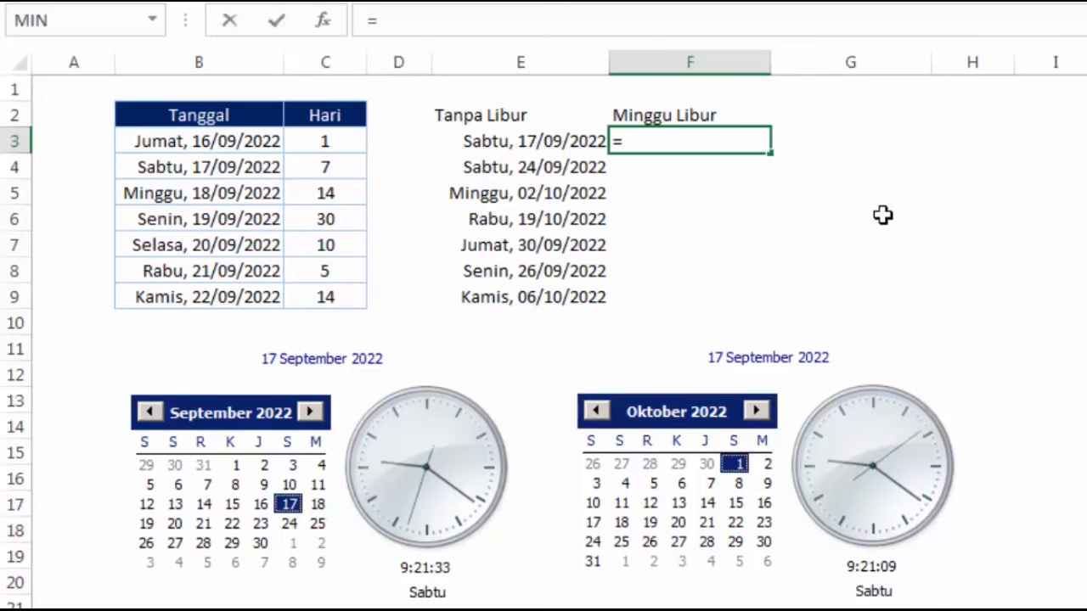
{"action": "type", "text": "won"}
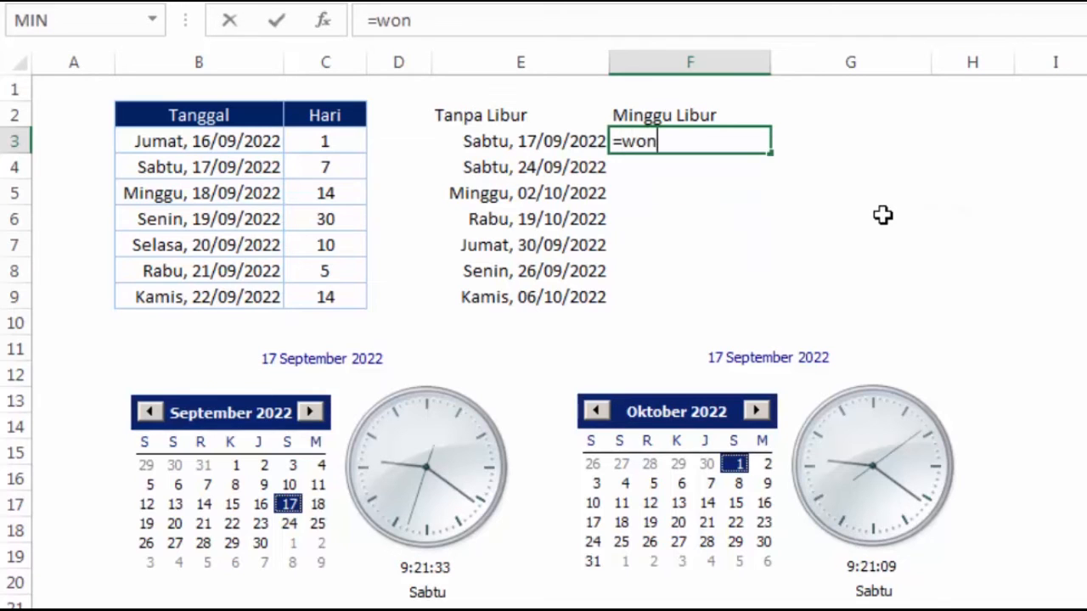
{"action": "key", "text": "BackSpace"}
{"action": "key", "text": "Down"}
{"action": "key", "text": "Tab"}
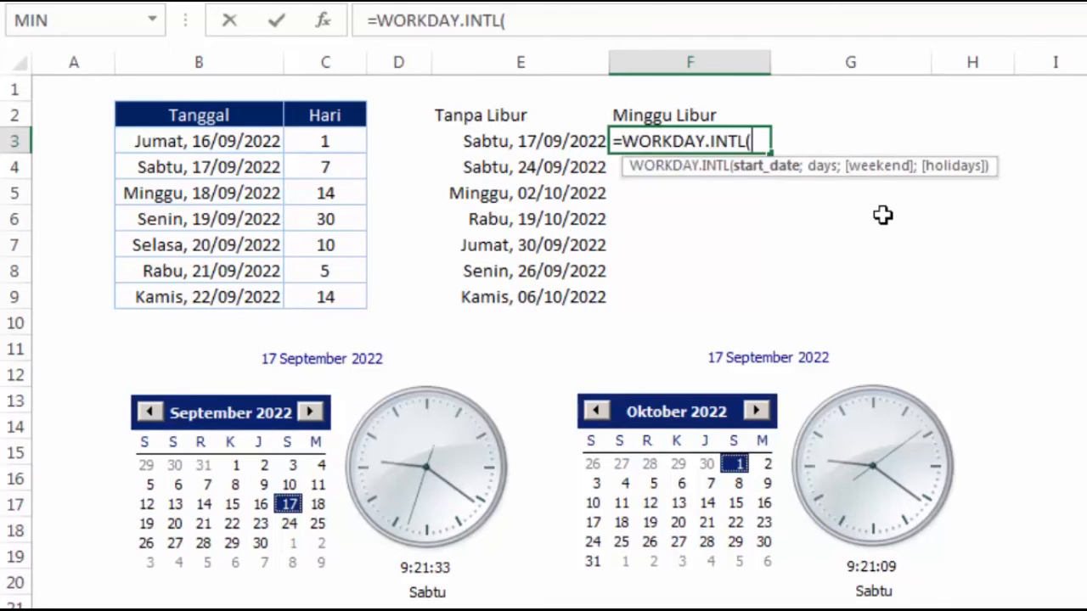
{"action": "left_click", "coordinate": [264, 145]}
{"action": "type", "text": ";"}
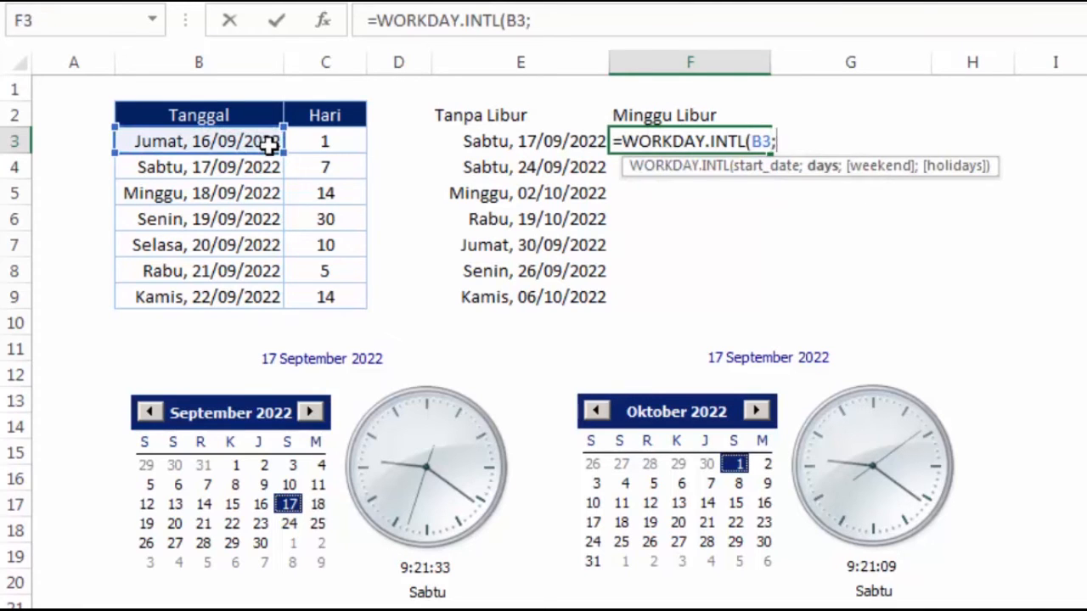
{"action": "left_click", "coordinate": [325, 141]}
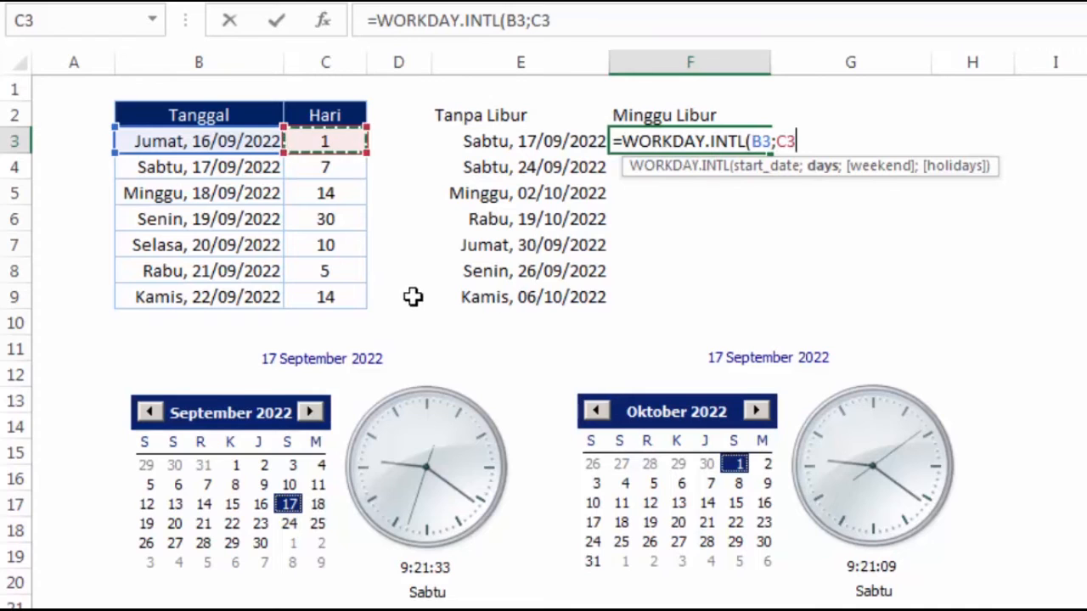
{"action": "type", "text": ";"}
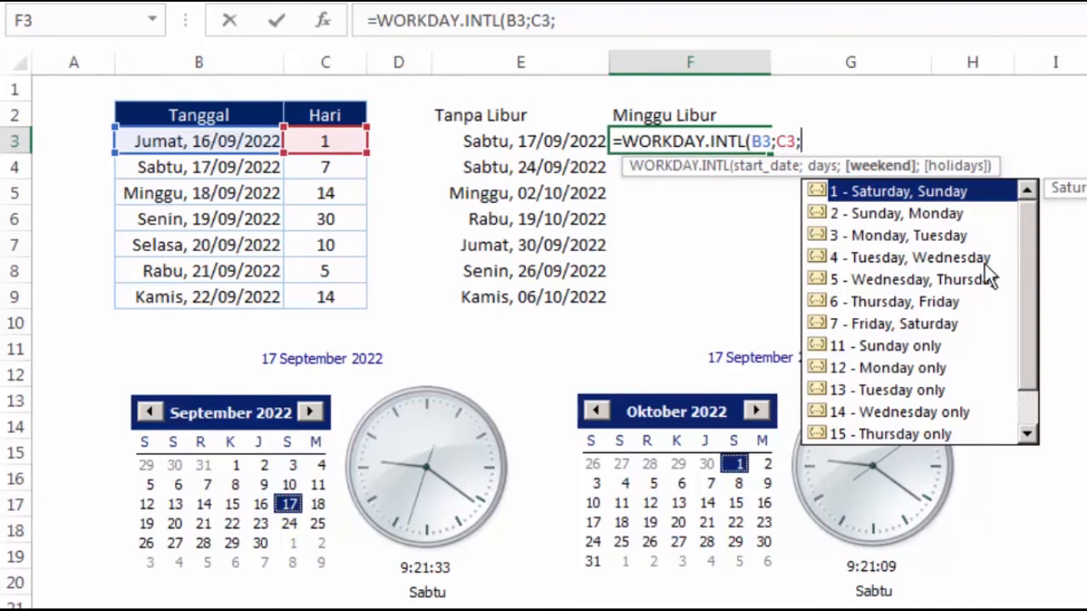
Set the weekend argument of the F3 formula to 11 - Sunday only and complete the formula
{"action": "left_click_drag", "start_coordinate": [1031, 252], "coordinate": [1033, 214]}
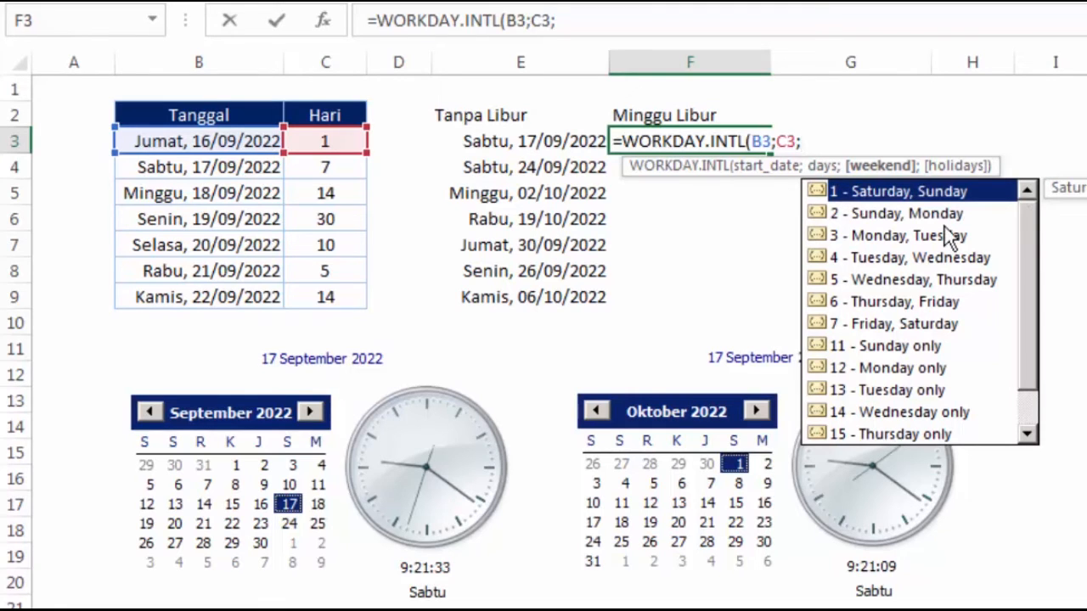
{"action": "left_click", "coordinate": [920, 354]}
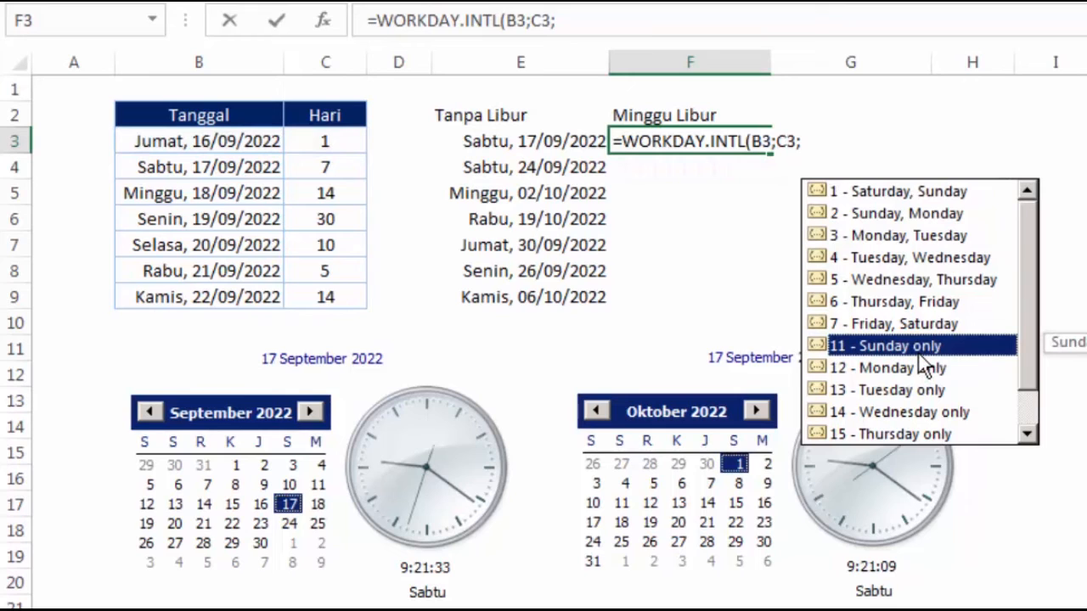
{"action": "double_click", "coordinate": [920, 355]}
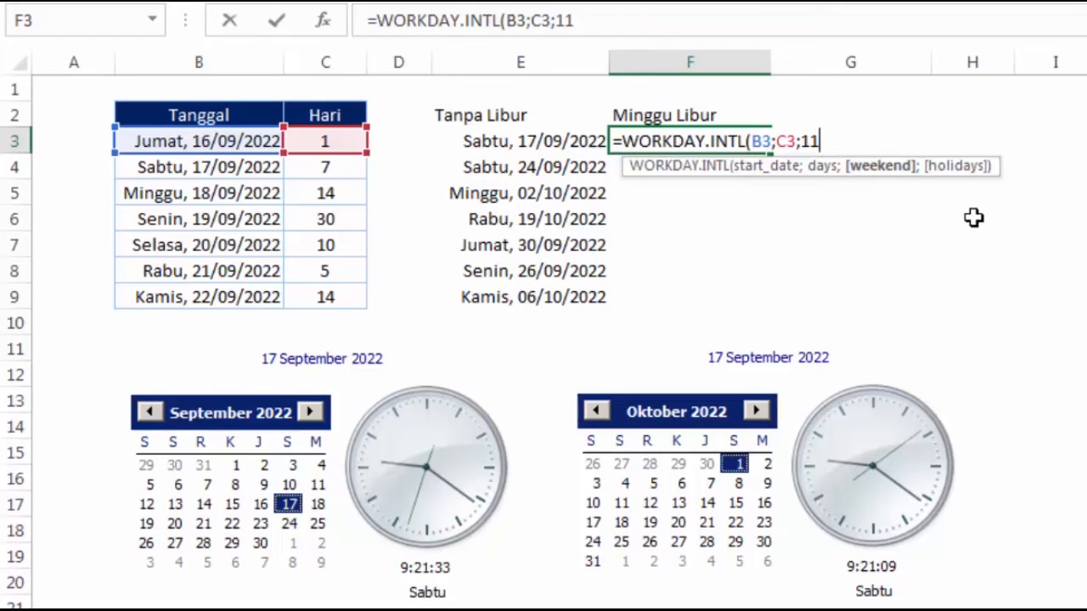
{"action": "key", "text": "Return"}
{"action": "left_click", "coordinate": [763, 144]}
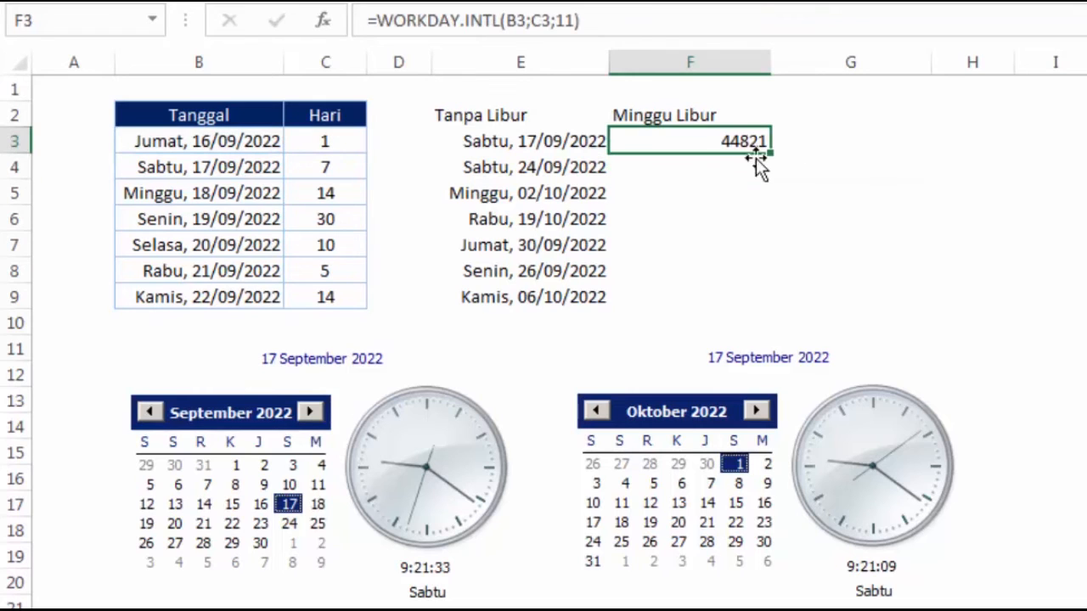
Copy only the date formatting of E3 onto F3 with Paste Special Formats
{"action": "left_click", "coordinate": [508, 142]}
{"action": "right_click", "coordinate": [514, 144]}
{"action": "left_click", "coordinate": [586, 194]}
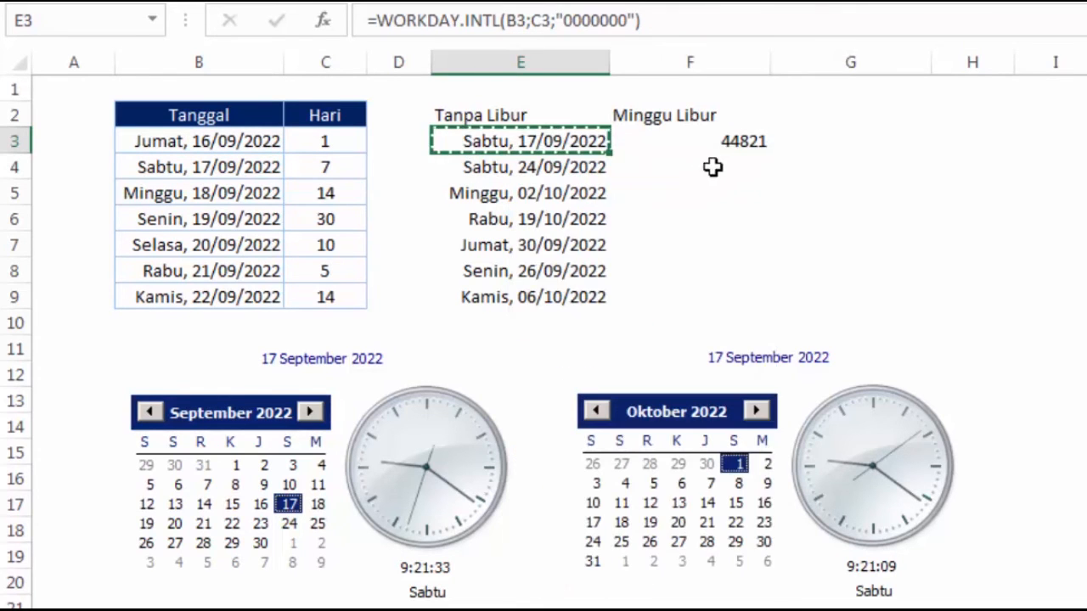
{"action": "left_click", "coordinate": [730, 143]}
{"action": "right_click", "coordinate": [735, 143]}
{"action": "left_click", "coordinate": [827, 289]}
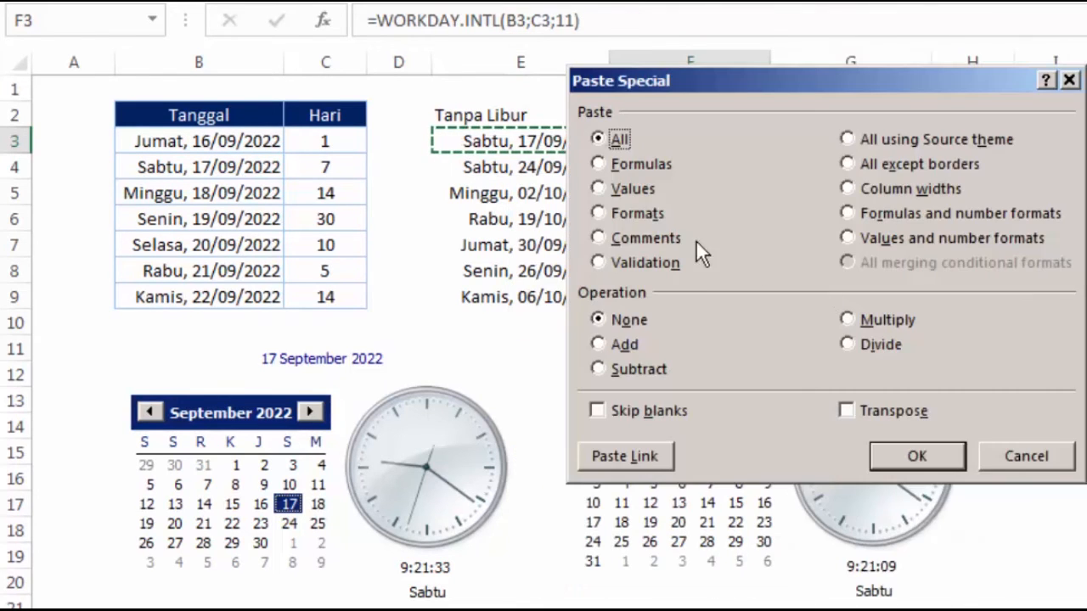
{"action": "left_click", "coordinate": [640, 209]}
{"action": "key", "text": "Return"}
{"action": "left_click", "coordinate": [955, 162]}
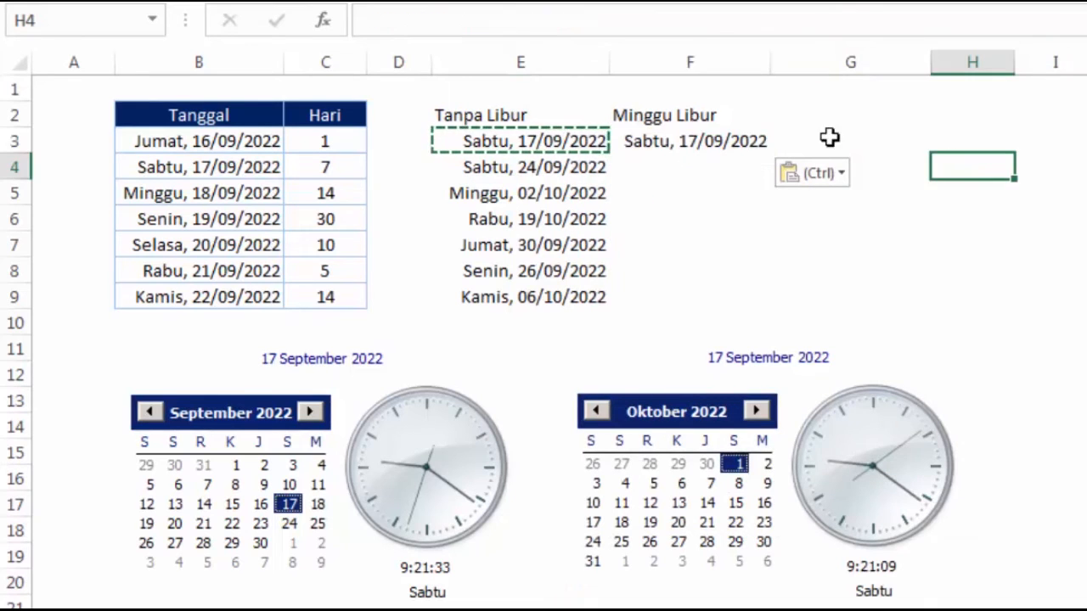
{"action": "left_click", "coordinate": [699, 136]}
{"action": "left_click", "coordinate": [911, 164]}
{"action": "key", "text": "Escape"}
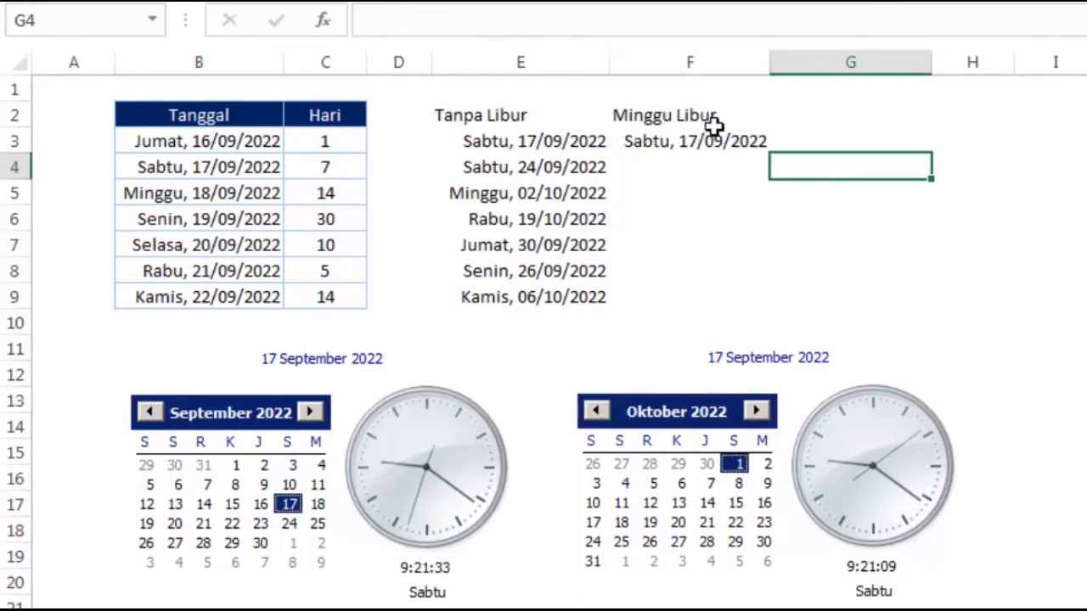
Check F3 against its start date and day count, and fill the Minggu Libur formula down to F9
{"action": "left_click", "coordinate": [703, 138]}
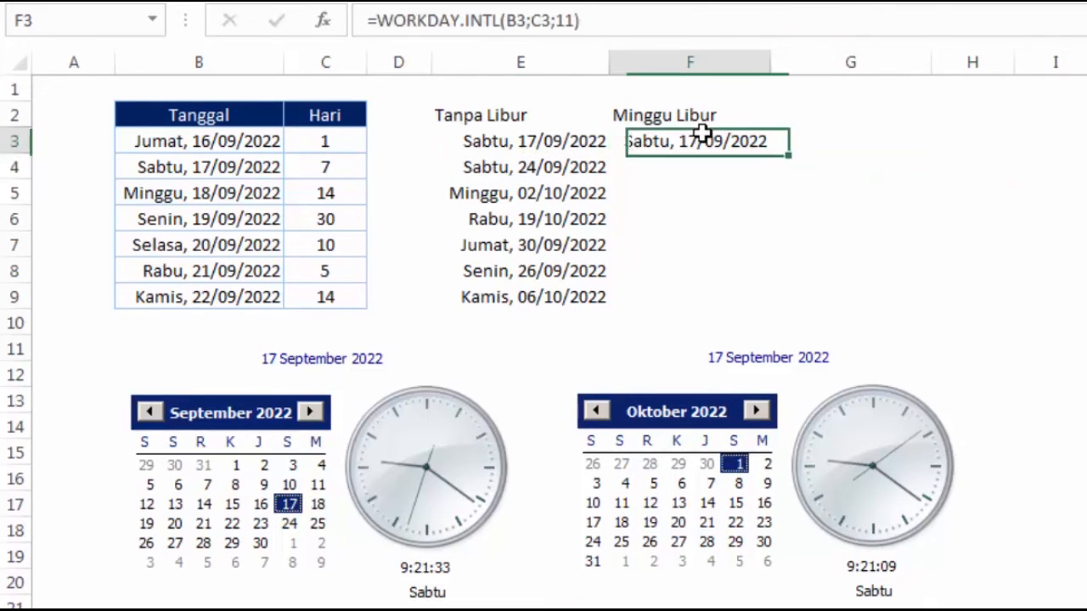
{"action": "left_click", "coordinate": [212, 147]}
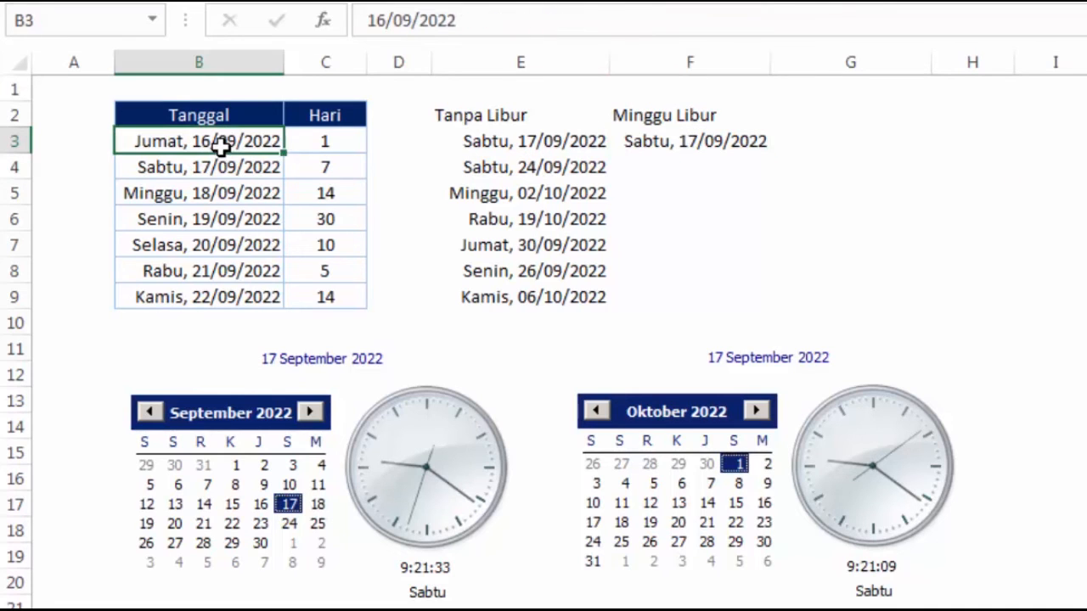
{"action": "left_click", "coordinate": [316, 145]}
{"action": "left_click", "coordinate": [639, 141]}
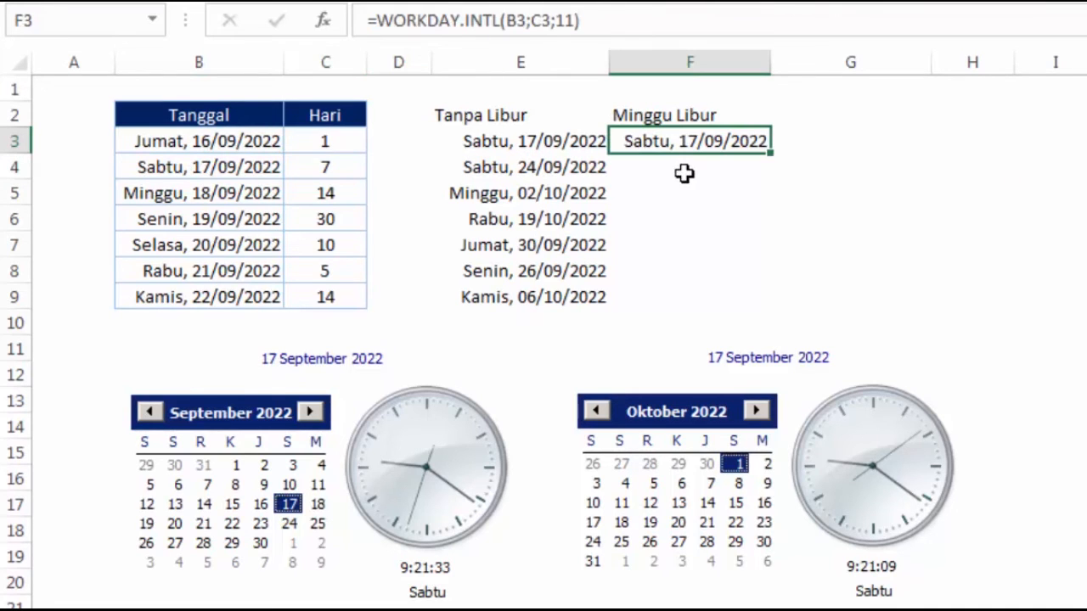
{"action": "left_click_drag", "start_coordinate": [769, 152], "coordinate": [777, 309]}
{"action": "left_click", "coordinate": [932, 237]}
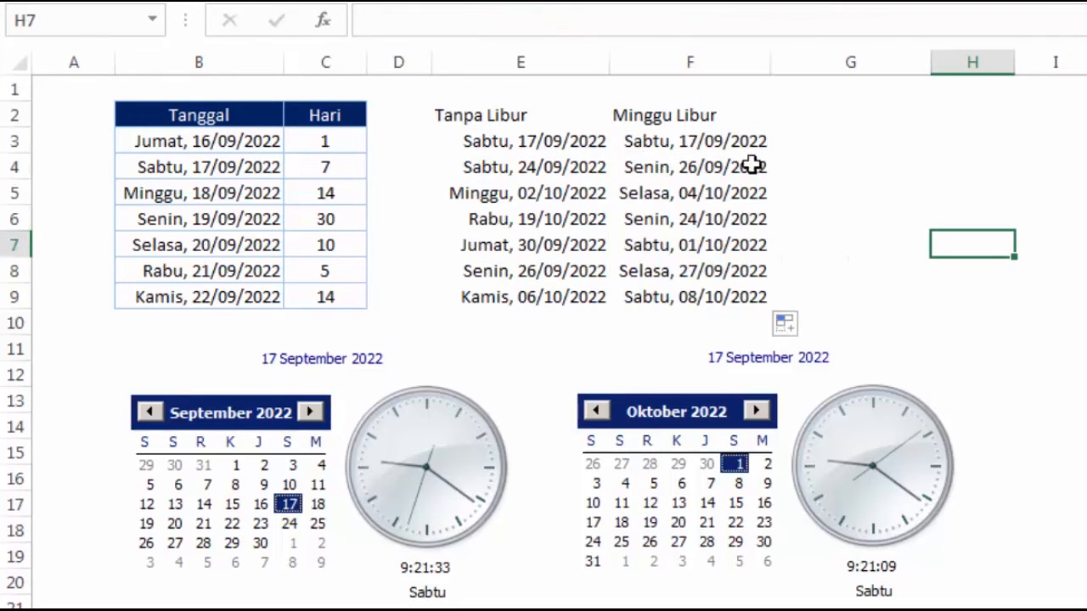
{"action": "left_click_drag", "start_coordinate": [699, 141], "coordinate": [707, 296]}
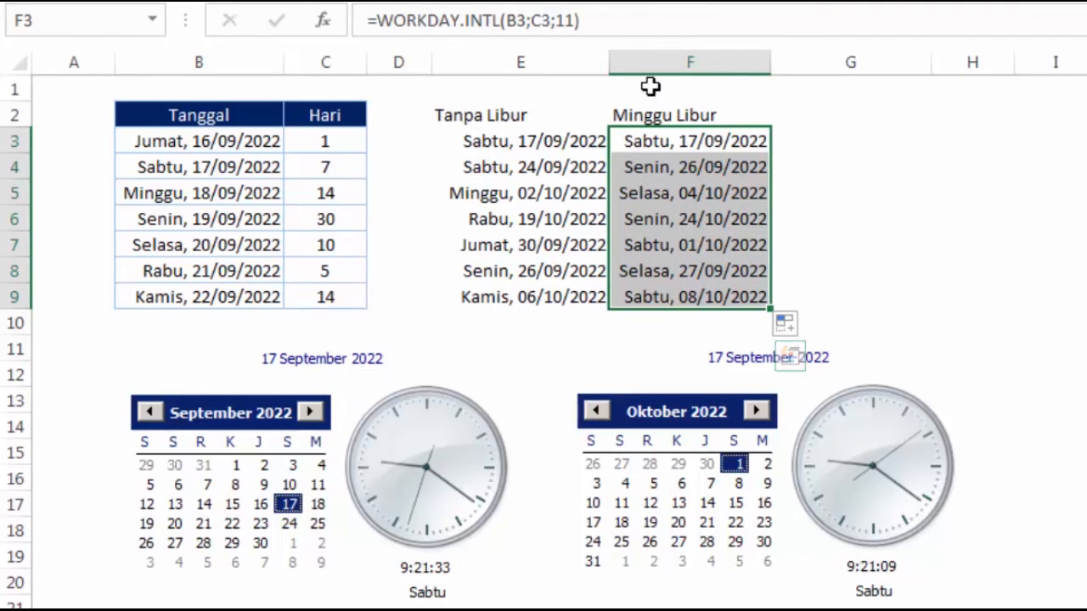
Examine the weekend argument of the F3 formula, and compare the Minggu Libur results in rows 4 and 5 with their start dates and day counts
{"action": "double_click", "coordinate": [661, 141]}
{"action": "left_click", "coordinate": [810, 141]}
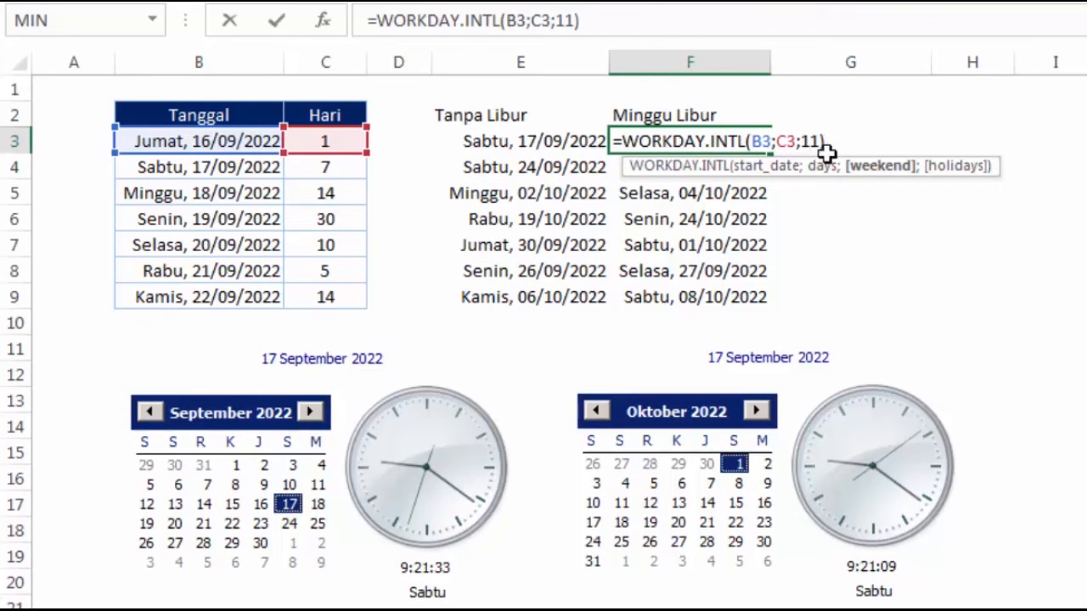
{"action": "key", "text": "ctrl+Return"}
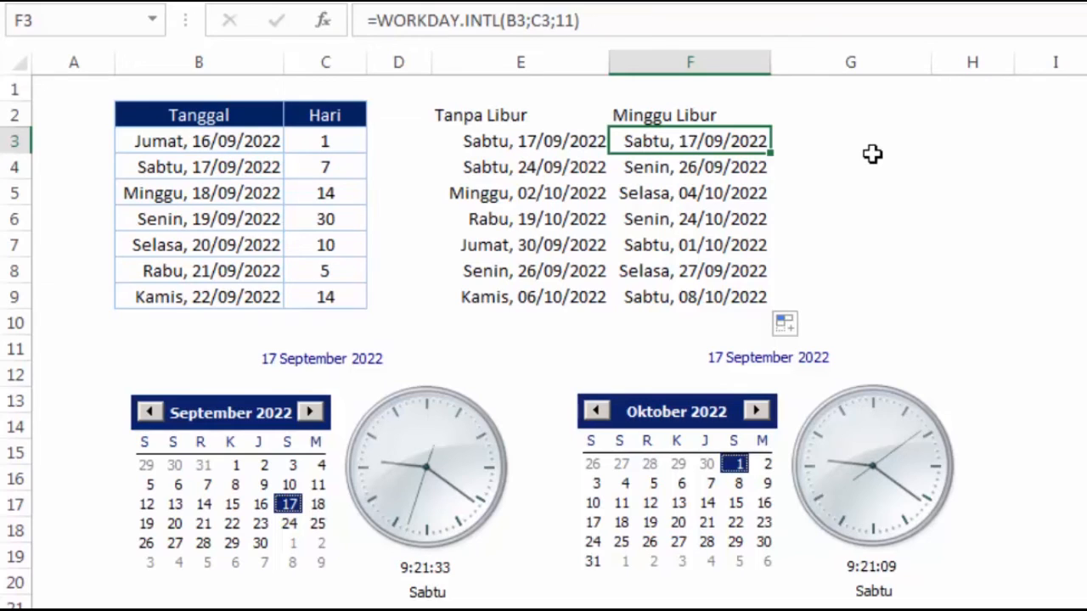
{"action": "left_click", "coordinate": [162, 169]}
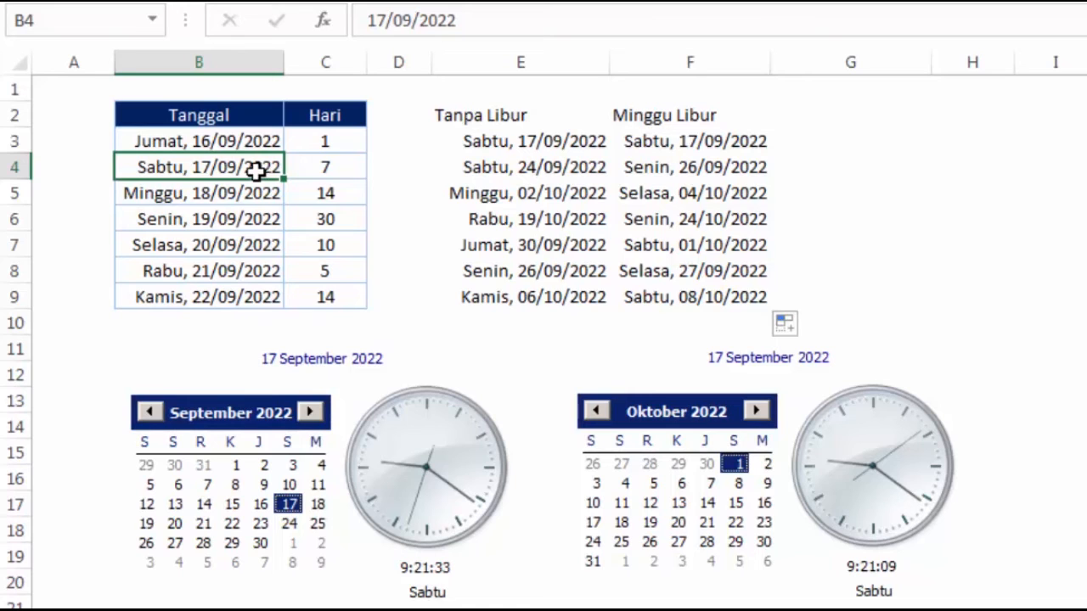
{"action": "left_click", "coordinate": [323, 163]}
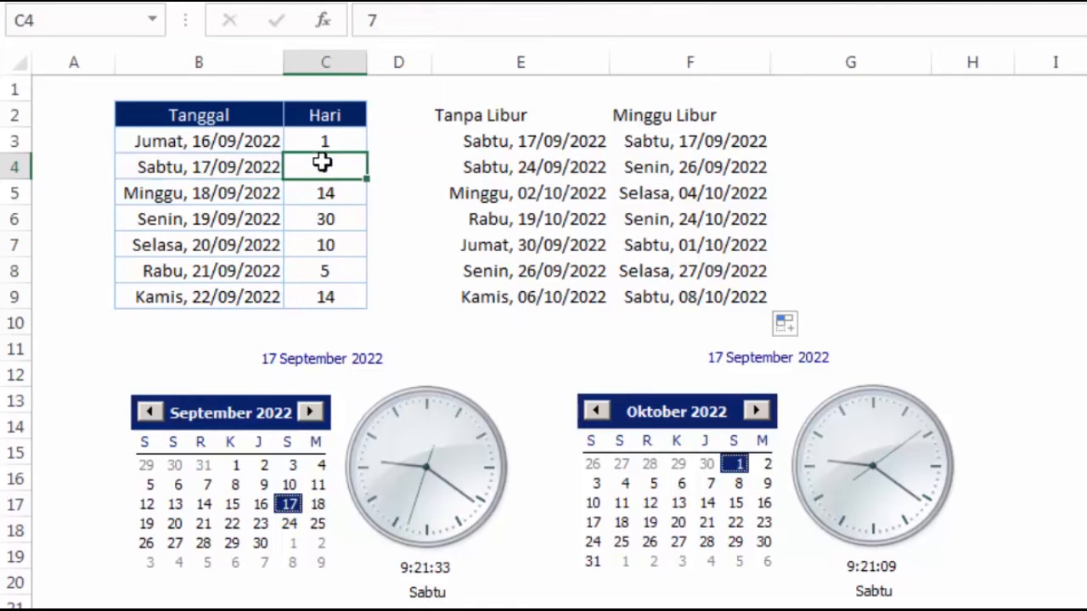
{"action": "left_click", "coordinate": [636, 165]}
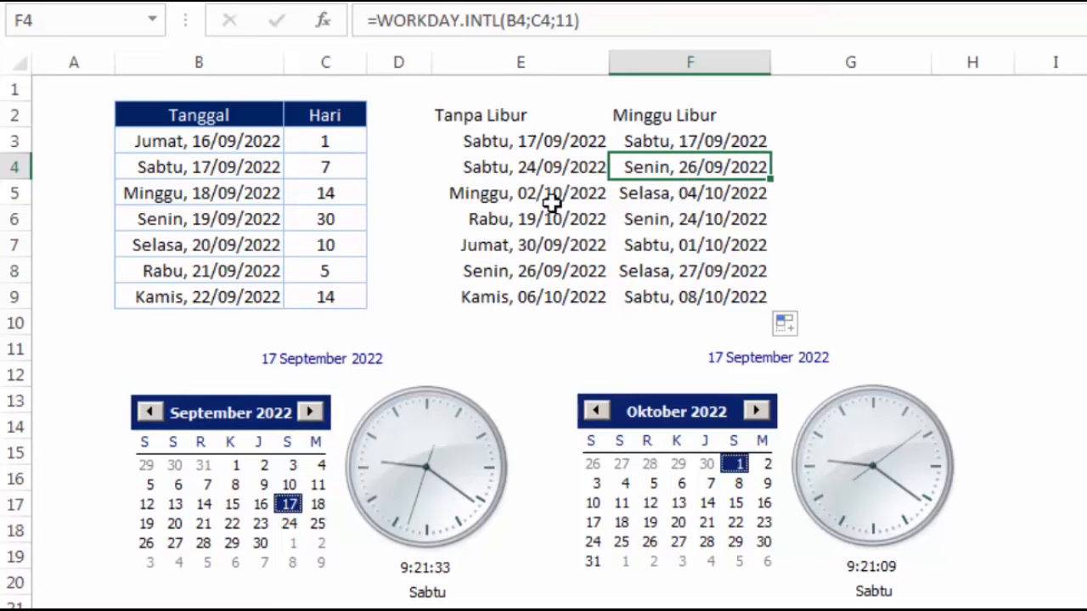
{"action": "left_click", "coordinate": [213, 194]}
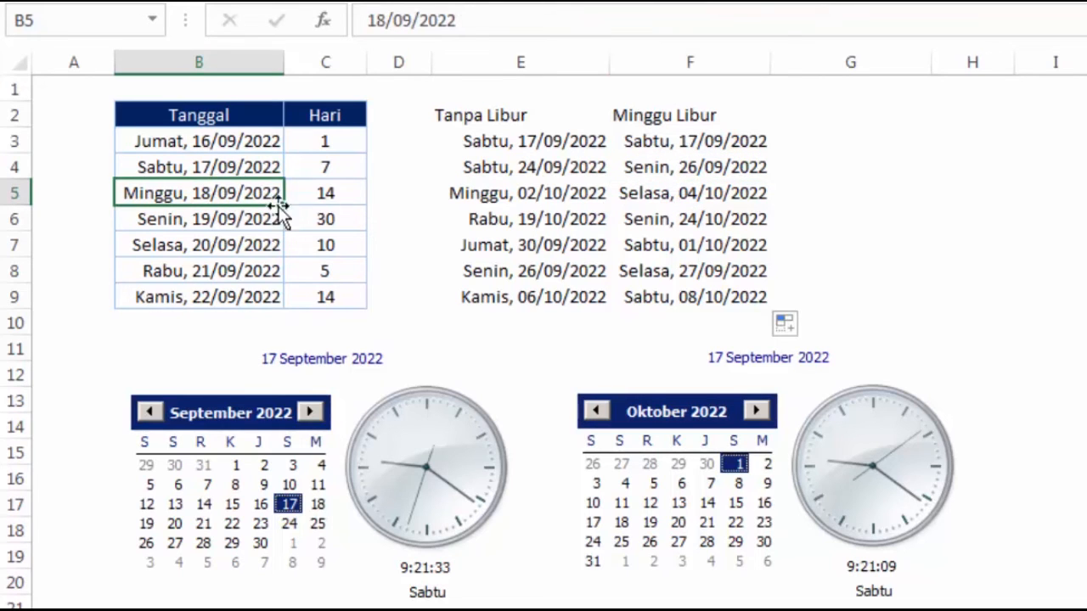
{"action": "left_click", "coordinate": [333, 199]}
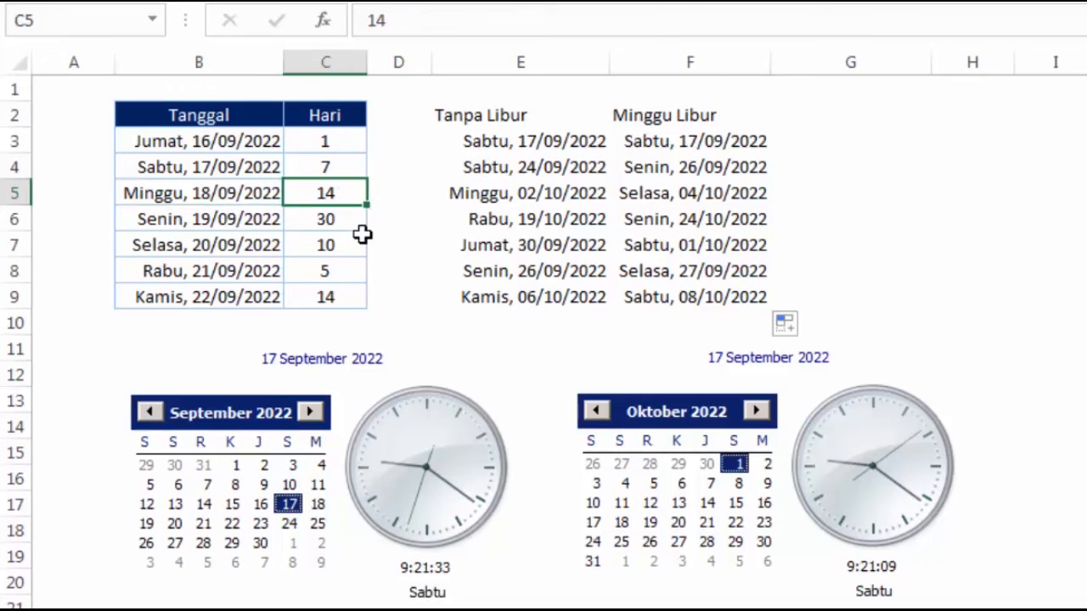
{"action": "left_click", "coordinate": [488, 198]}
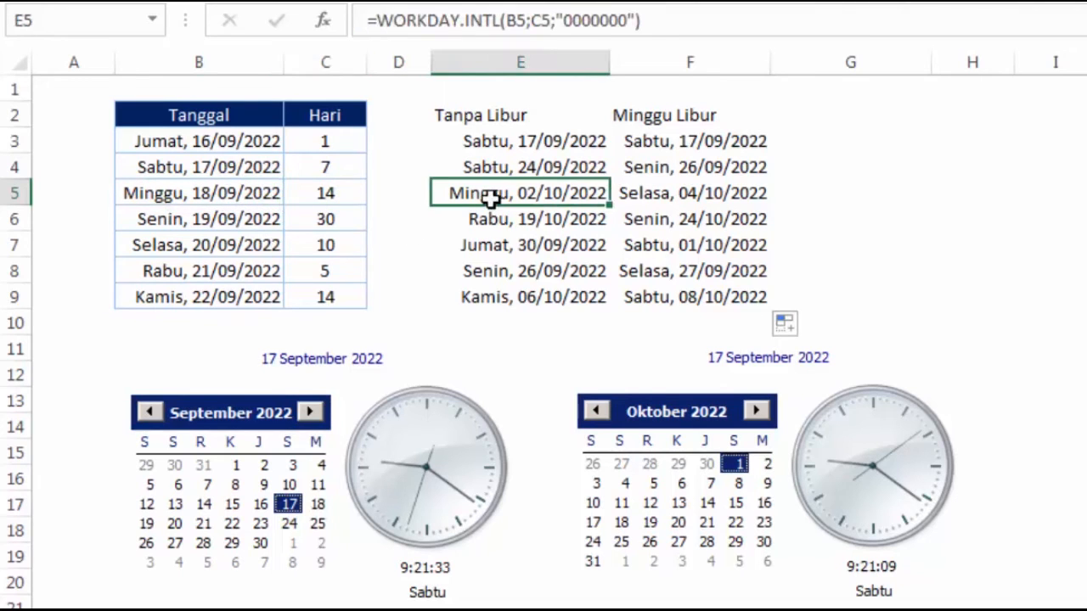
{"action": "left_click", "coordinate": [625, 199]}
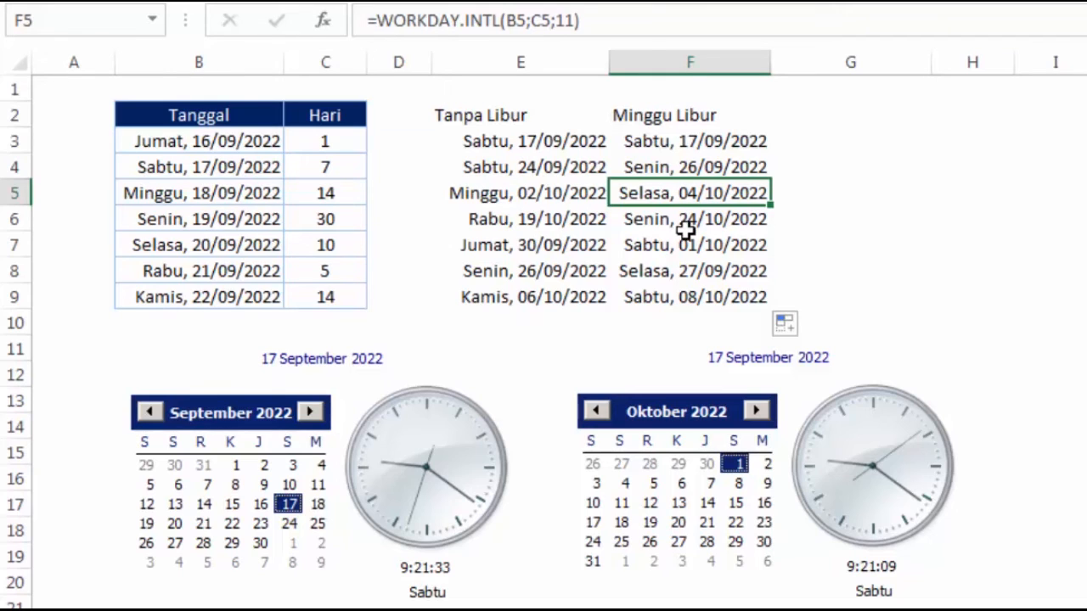
Compare the Tanpa Libur and Minggu Libur results in row 3, and review the start date and day count in row 4
{"action": "left_click", "coordinate": [694, 122]}
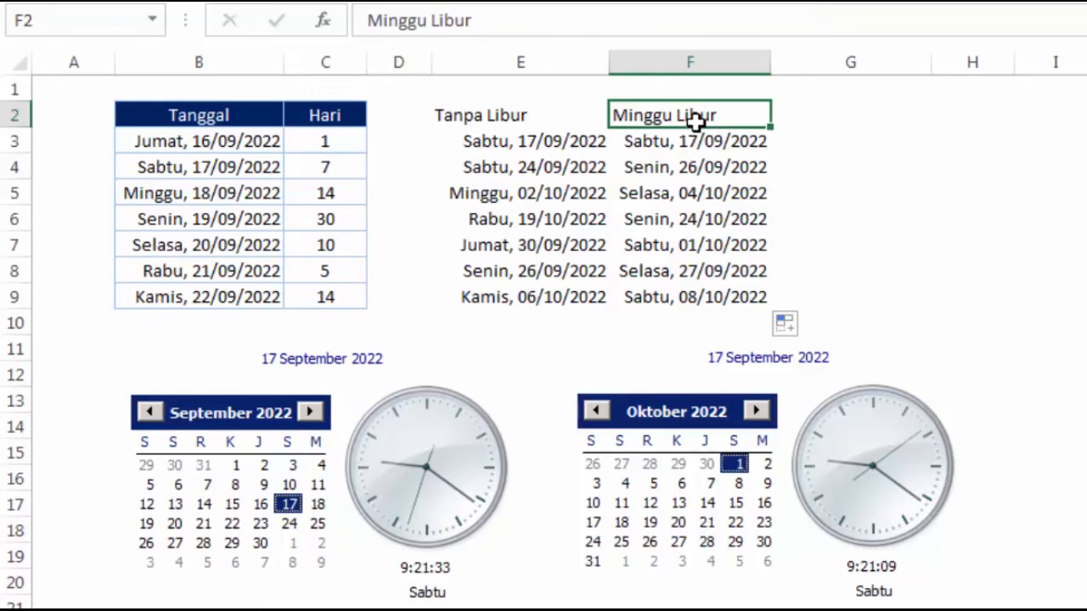
{"action": "left_click", "coordinate": [849, 121]}
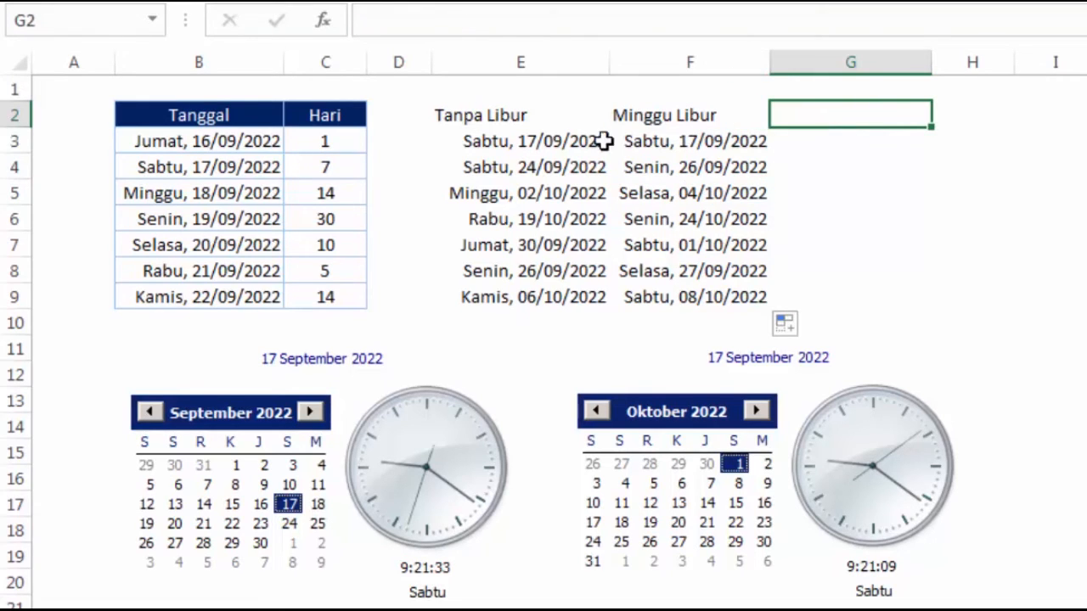
{"action": "left_click", "coordinate": [699, 140]}
{"action": "left_click", "coordinate": [876, 131]}
{"action": "left_click", "coordinate": [533, 145]}
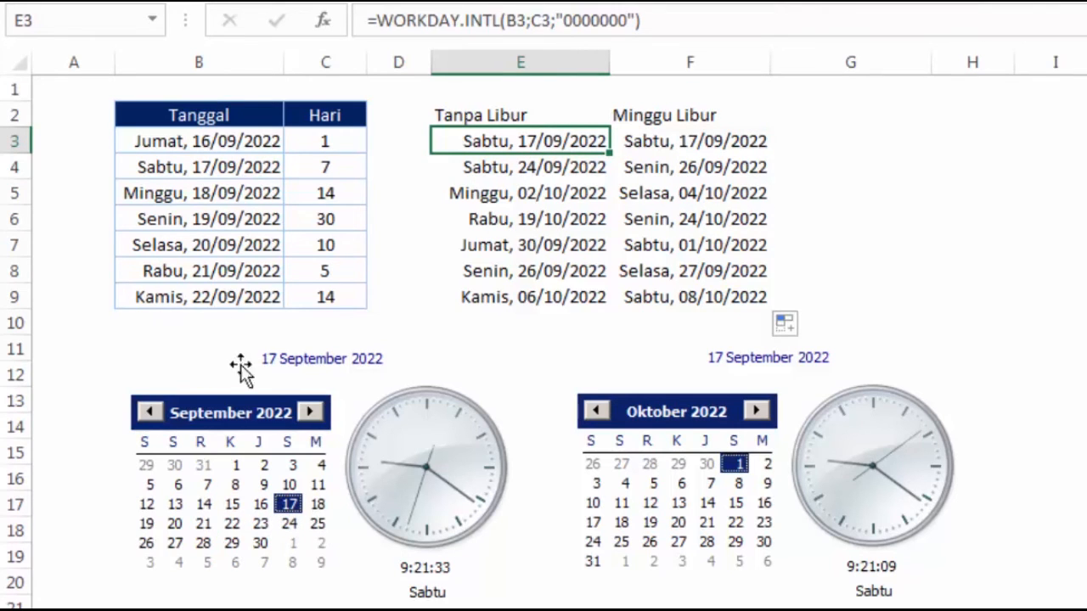
{"action": "left_click", "coordinate": [220, 169]}
{"action": "left_click", "coordinate": [324, 161]}
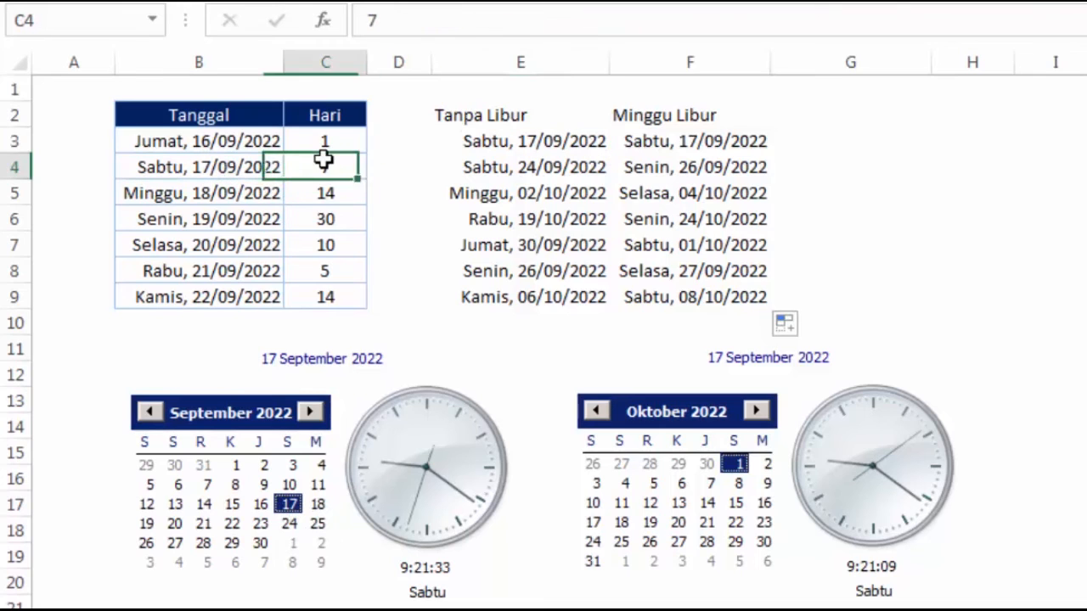
{"action": "left_click", "coordinate": [204, 166]}
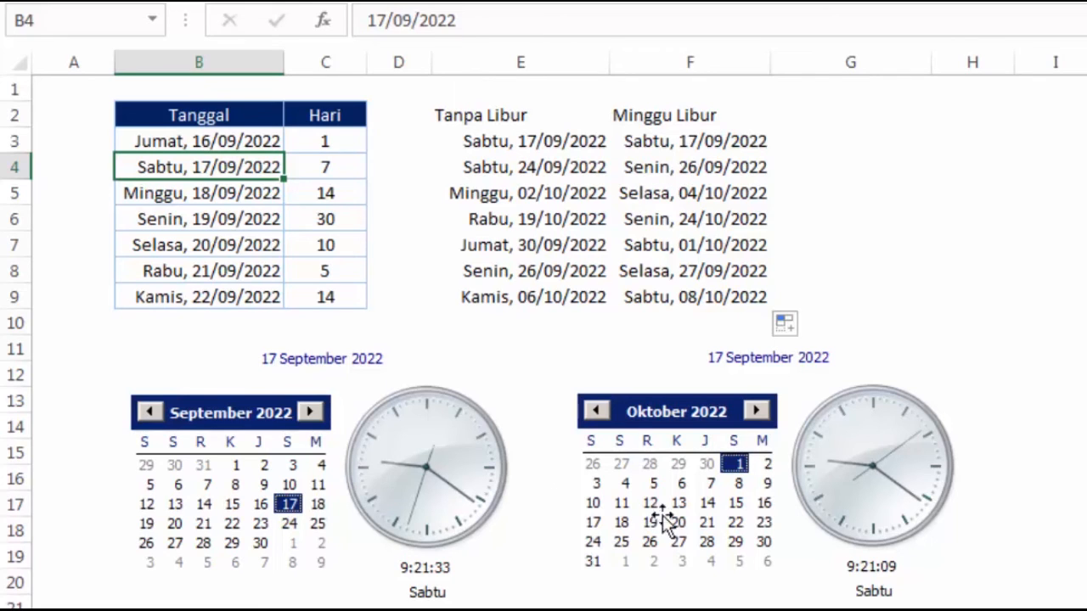
{"action": "left_click", "coordinate": [319, 494]}
{"action": "left_click", "coordinate": [624, 478]}
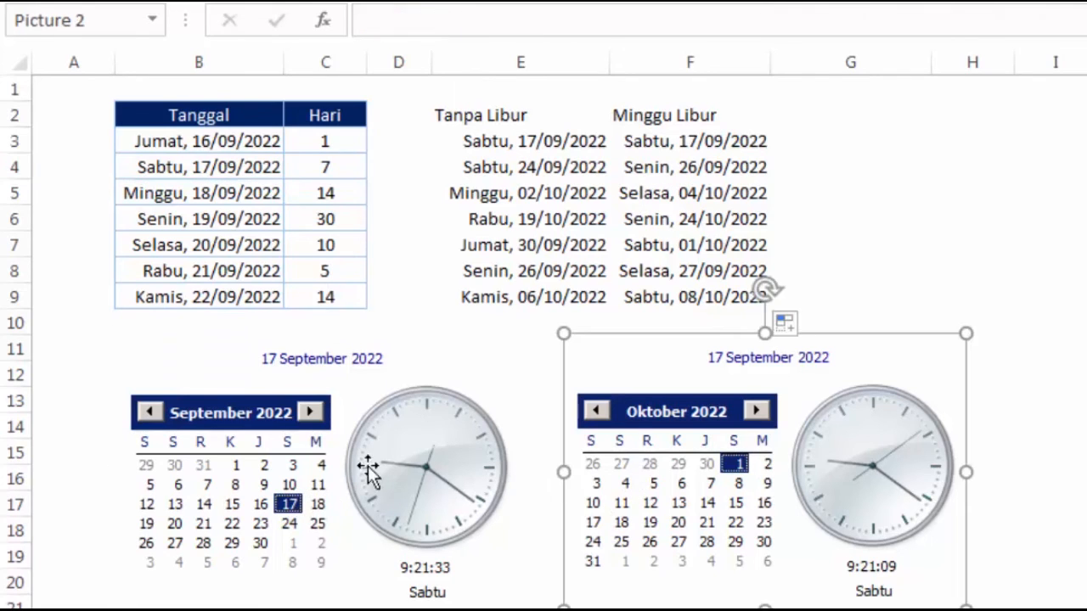
{"action": "left_click", "coordinate": [360, 458]}
{"action": "left_click", "coordinate": [623, 462]}
{"action": "left_click", "coordinate": [394, 464]}
{"action": "left_click", "coordinate": [840, 219]}
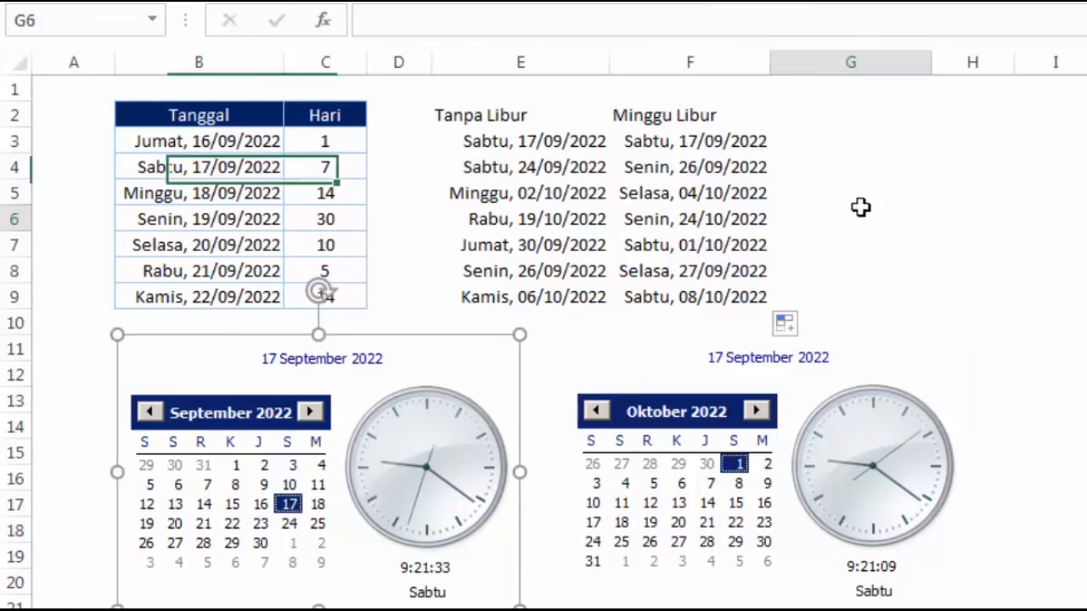
Add the column heading Sabtu dan Minggu Libur in G2
{"action": "left_click", "coordinate": [757, 114]}
{"action": "left_click", "coordinate": [859, 134]}
{"action": "left_click", "coordinate": [849, 107]}
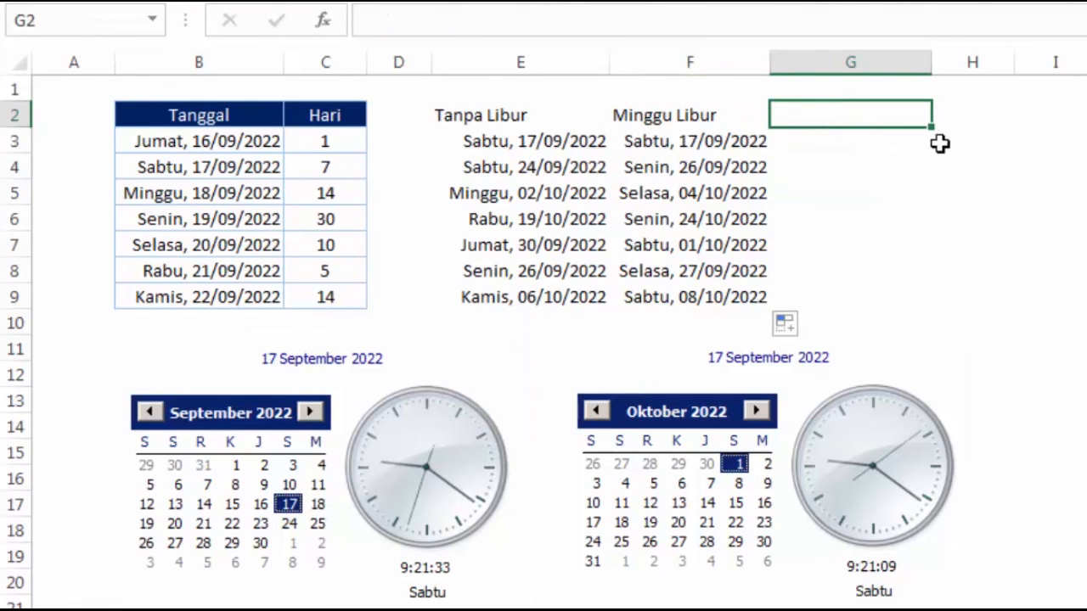
{"action": "type", "text": "Sa"}
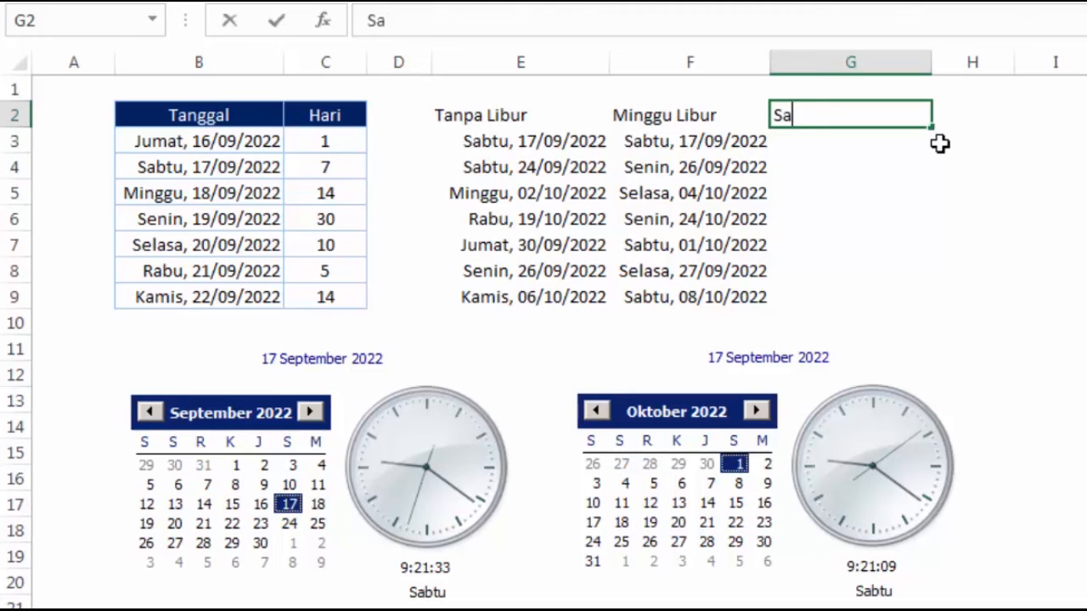
{"action": "type", "text": "btu dan Min"}
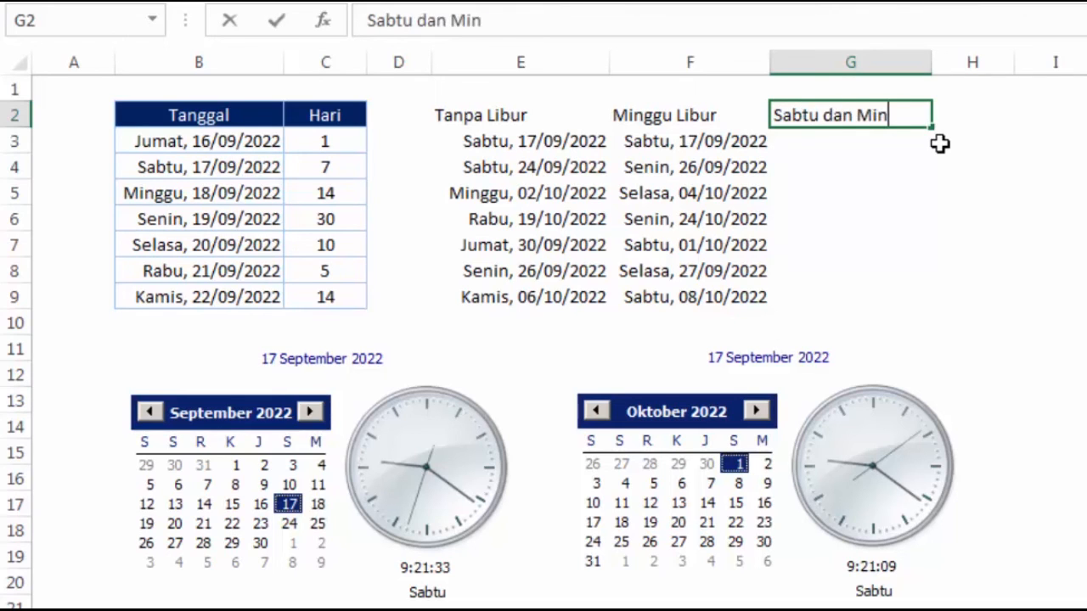
{"action": "type", "text": "ggu Libur"}
{"action": "key", "text": "Return"}
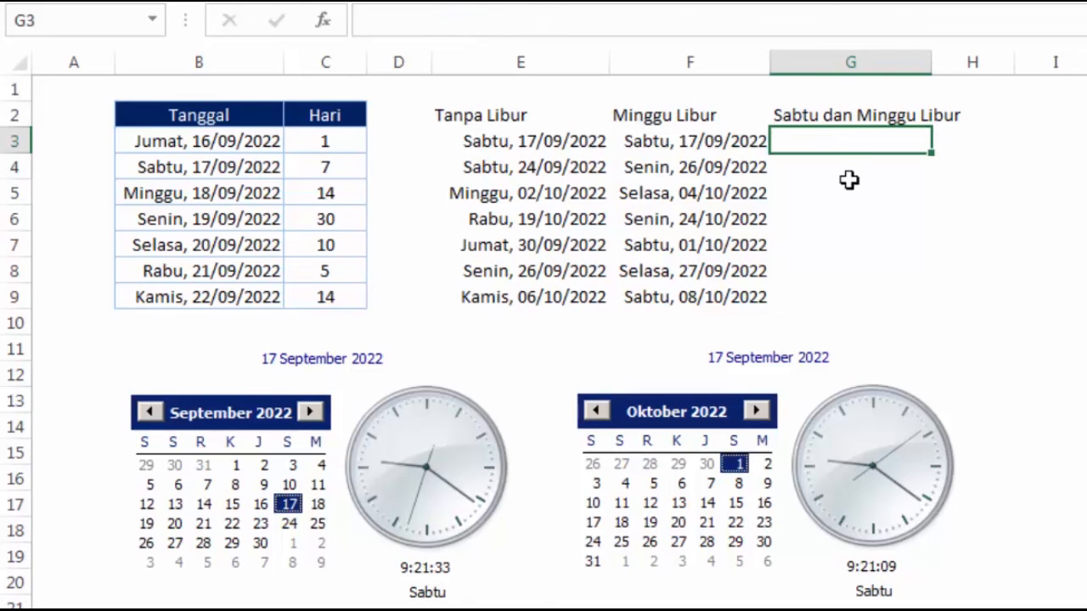
Enter a WORKDAY.INTL formula in G3 with start date B3, days C3 and weekend argument 1
{"action": "type", "text": "="}
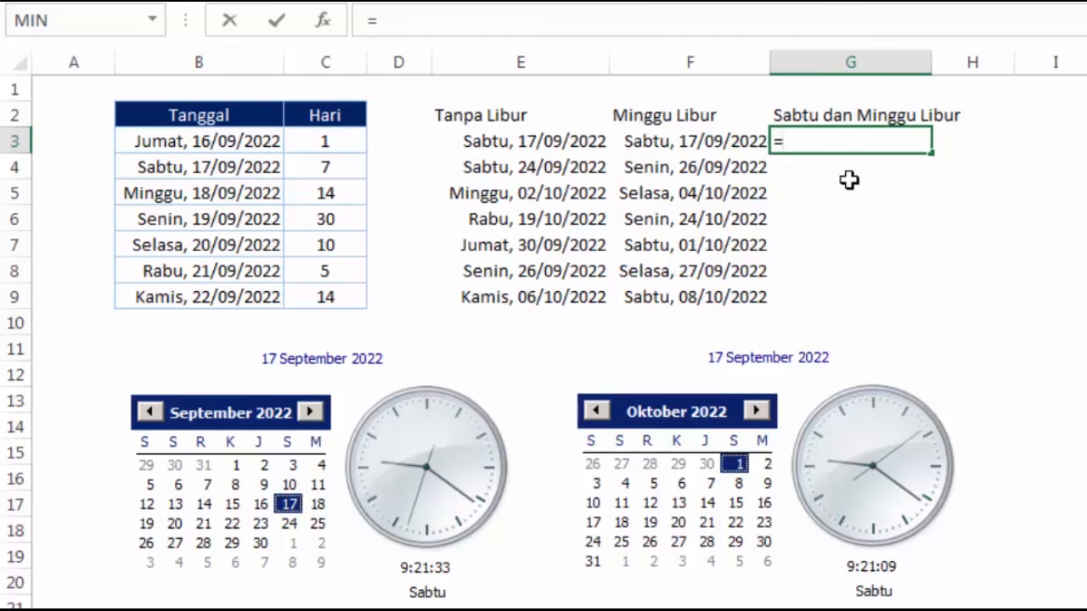
{"action": "type", "text": "wo"}
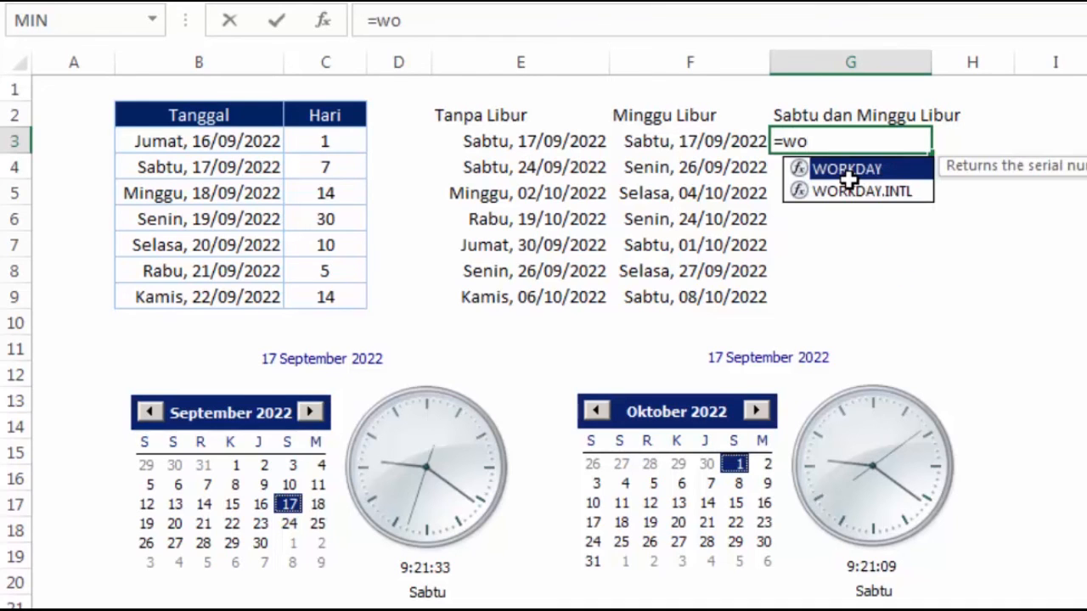
{"action": "double_click", "coordinate": [847, 187]}
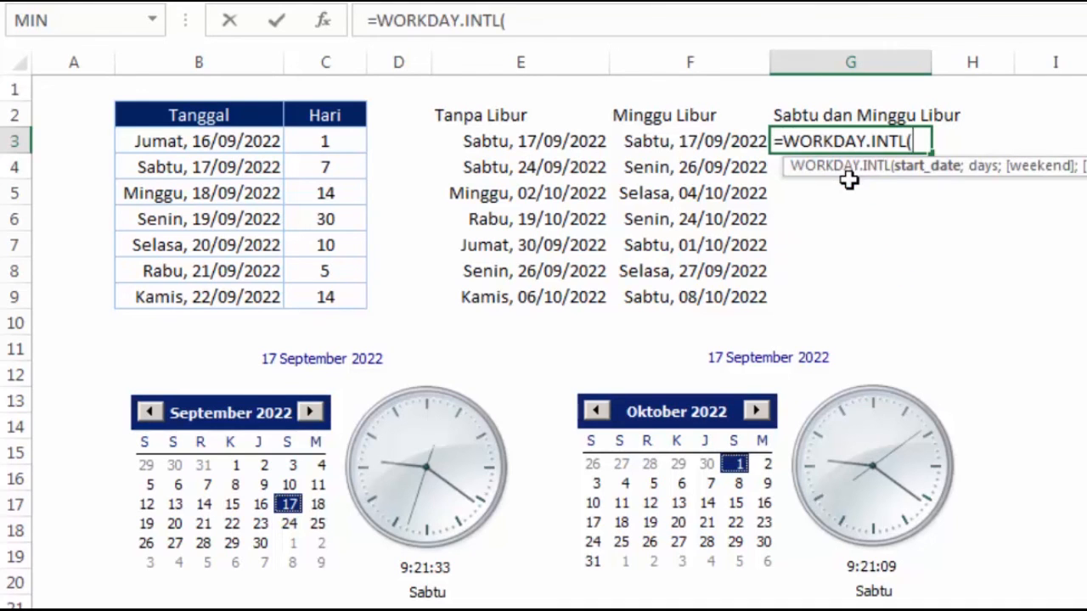
{"action": "left_click", "coordinate": [237, 142]}
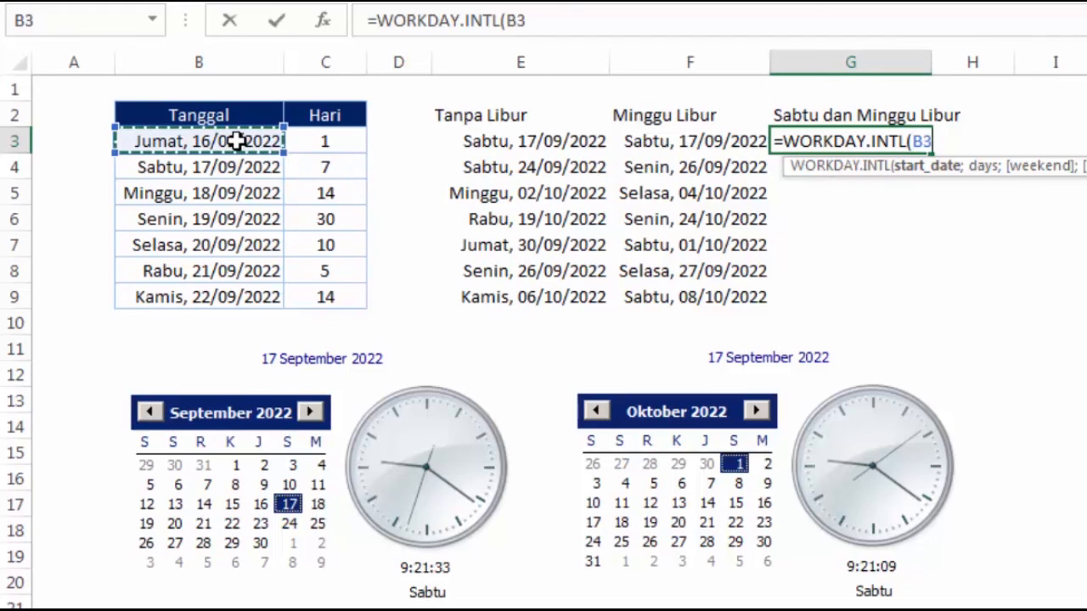
{"action": "type", "text": ";"}
{"action": "left_click", "coordinate": [344, 142]}
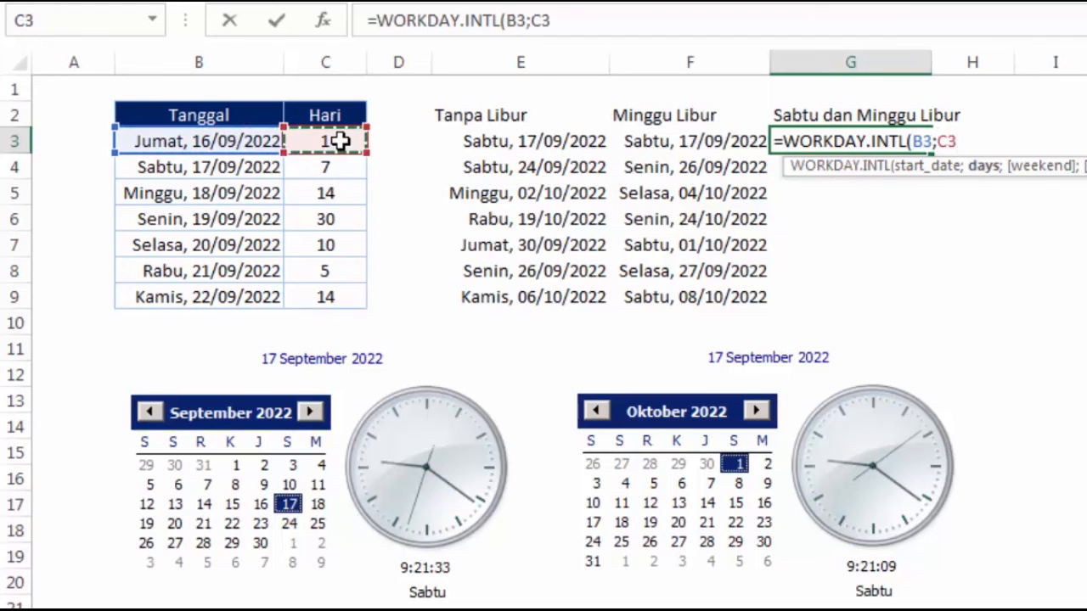
{"action": "type", "text": ";"}
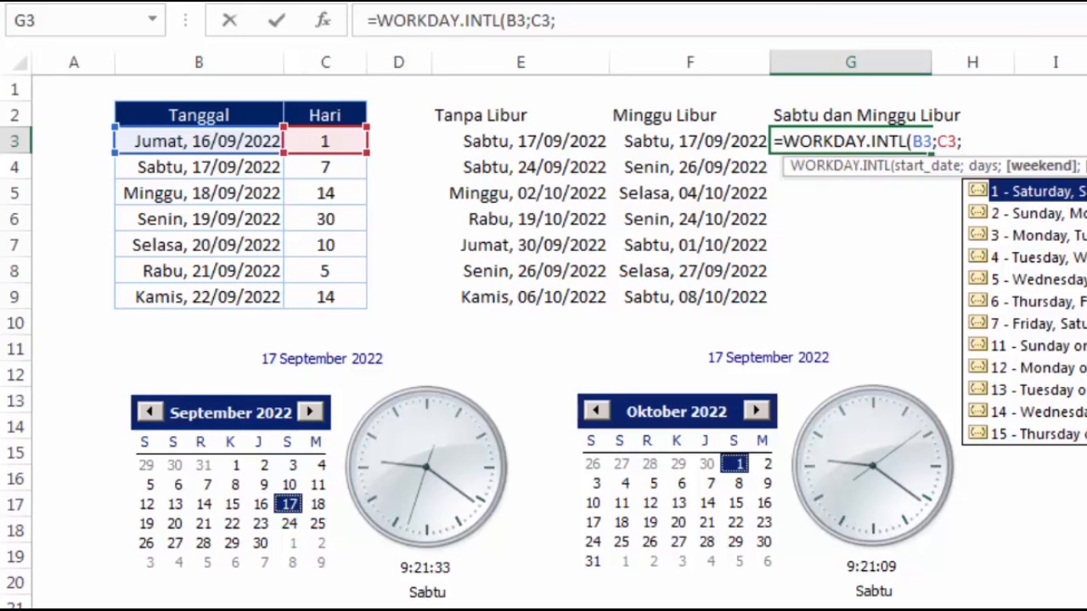
{"action": "type", "text": "1"}
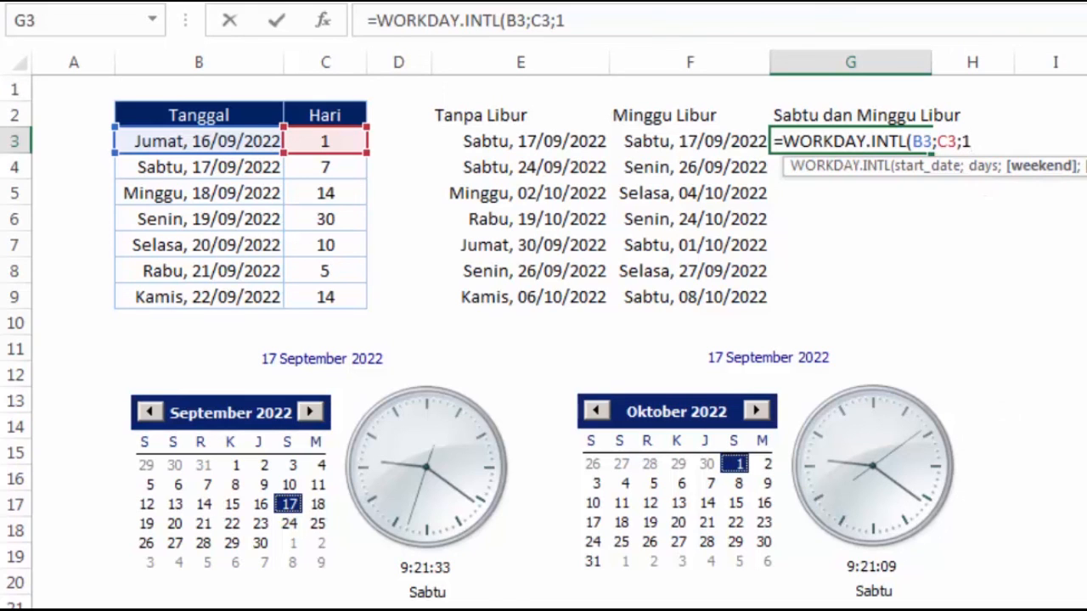
{"action": "key", "text": "Return"}
{"action": "key", "text": "Up"}
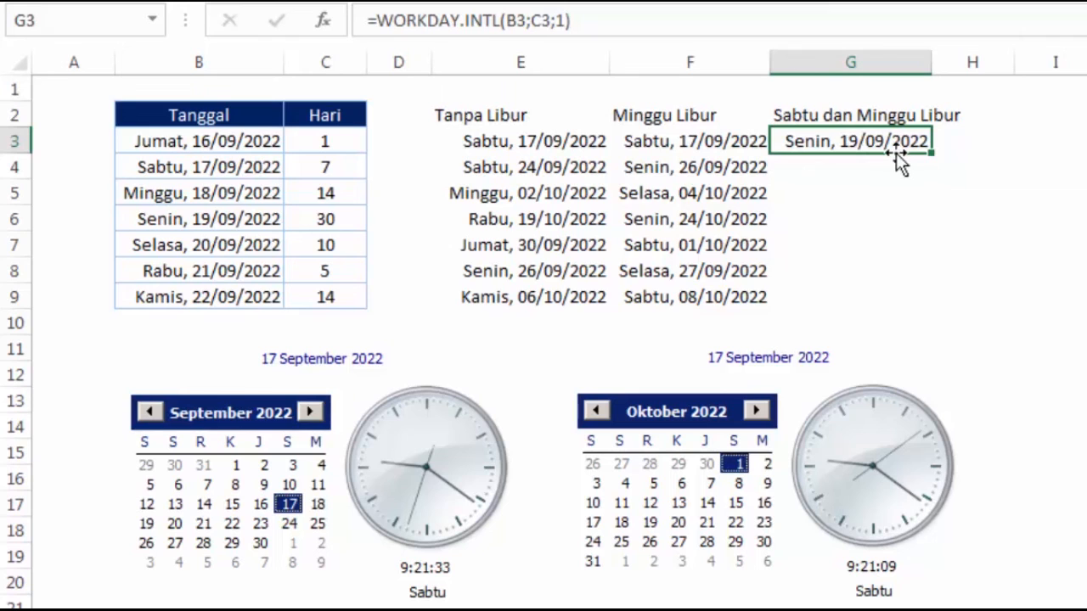
Fill the G3 formula down to G9 and check G4 against its start date and day count
{"action": "left_click_drag", "start_coordinate": [930, 155], "coordinate": [943, 311]}
{"action": "left_click", "coordinate": [1074, 219]}
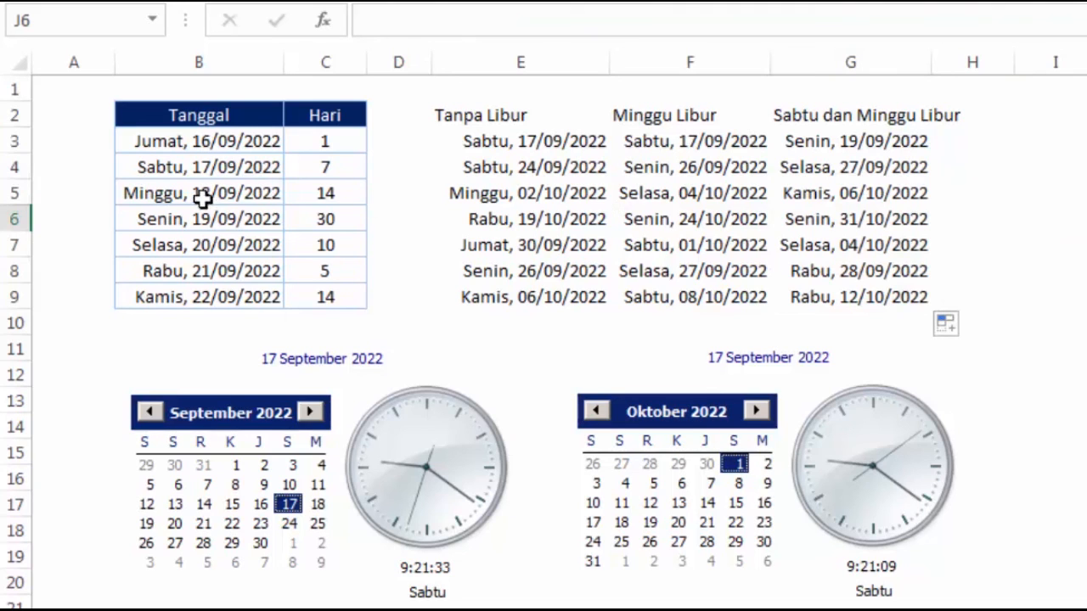
{"action": "left_click", "coordinate": [186, 170]}
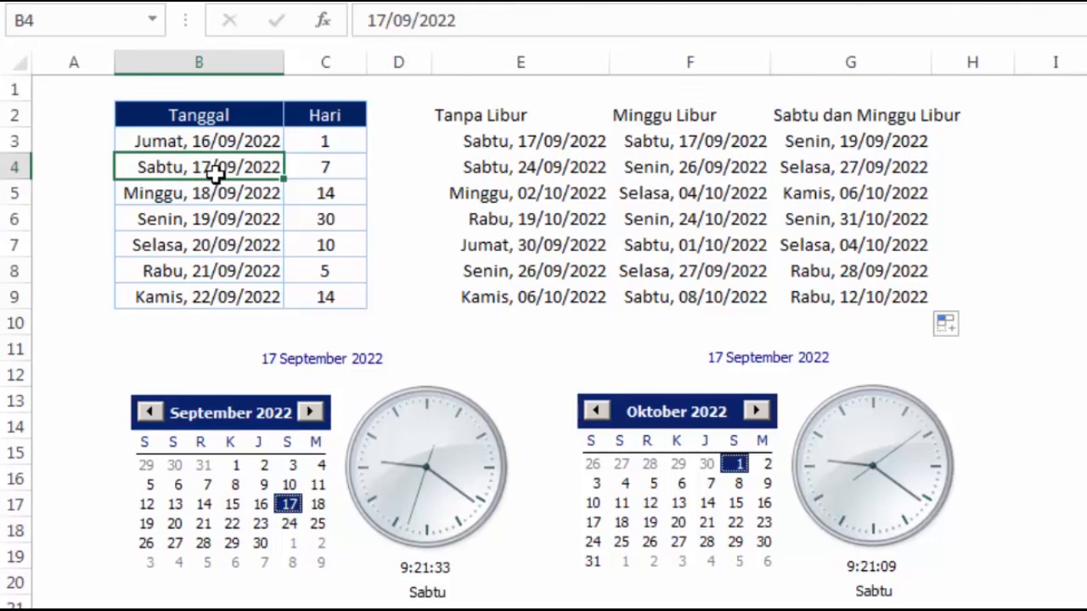
{"action": "left_click", "coordinate": [301, 163]}
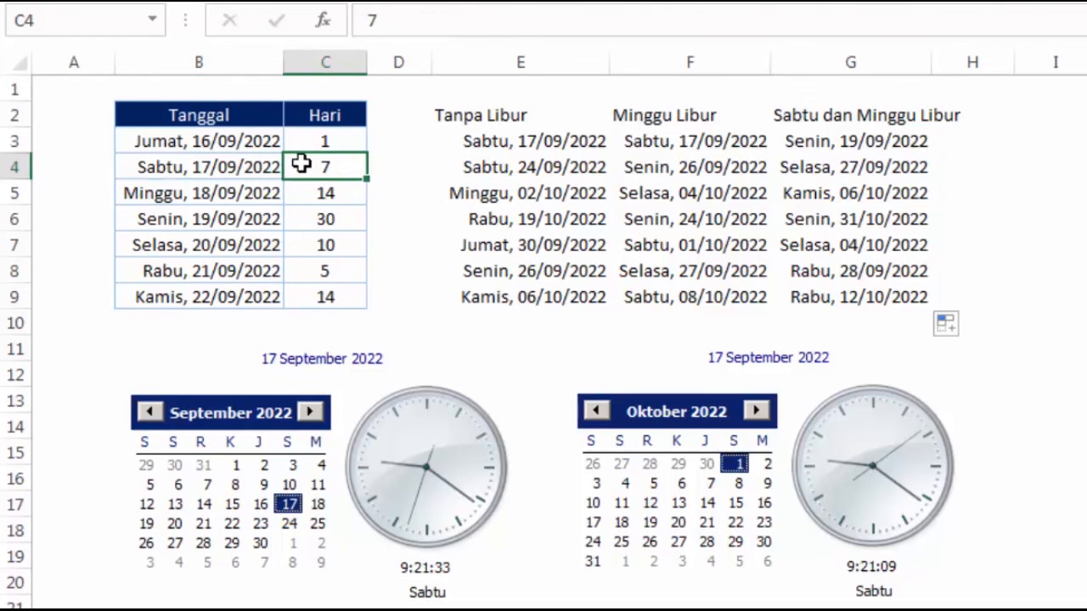
{"action": "left_click", "coordinate": [862, 171]}
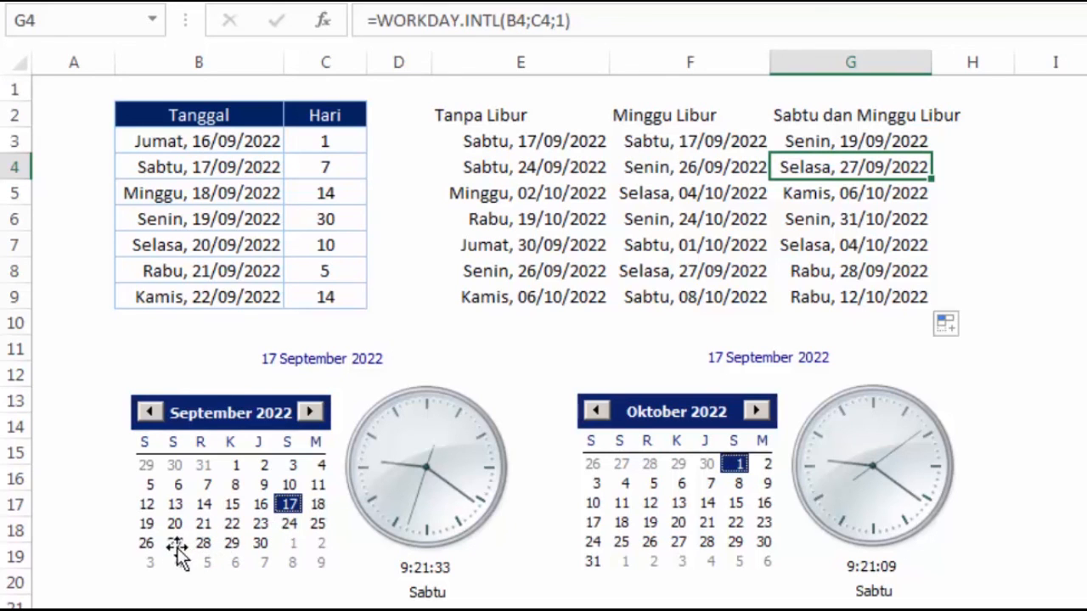
Narrow column F very slightly
{"action": "left_click", "coordinate": [1013, 199]}
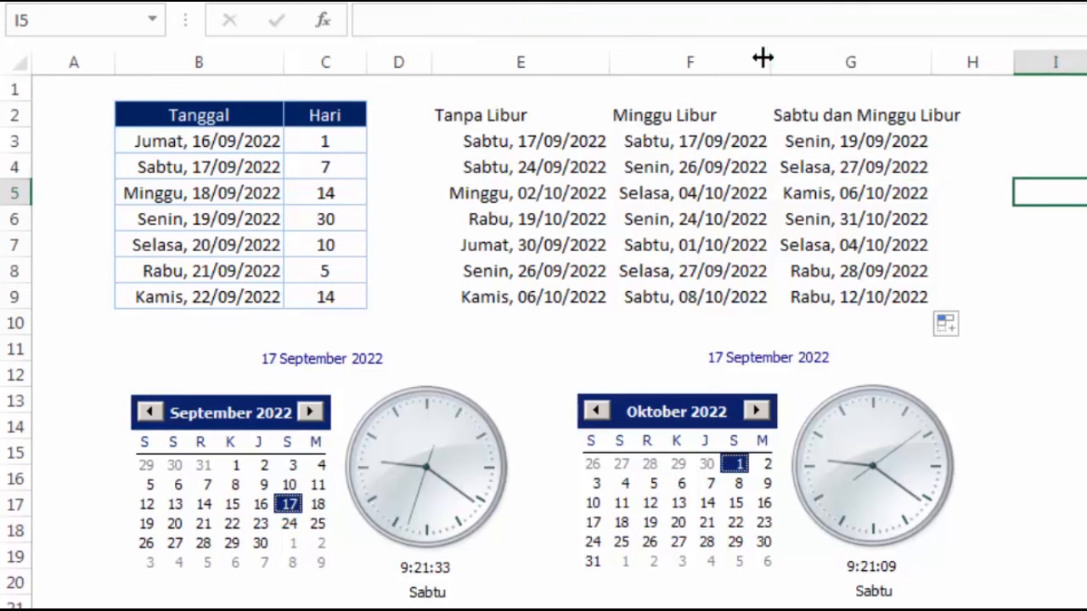
{"action": "left_click_drag", "start_coordinate": [767, 56], "coordinate": [765, 56]}
{"action": "left_click", "coordinate": [1034, 161]}
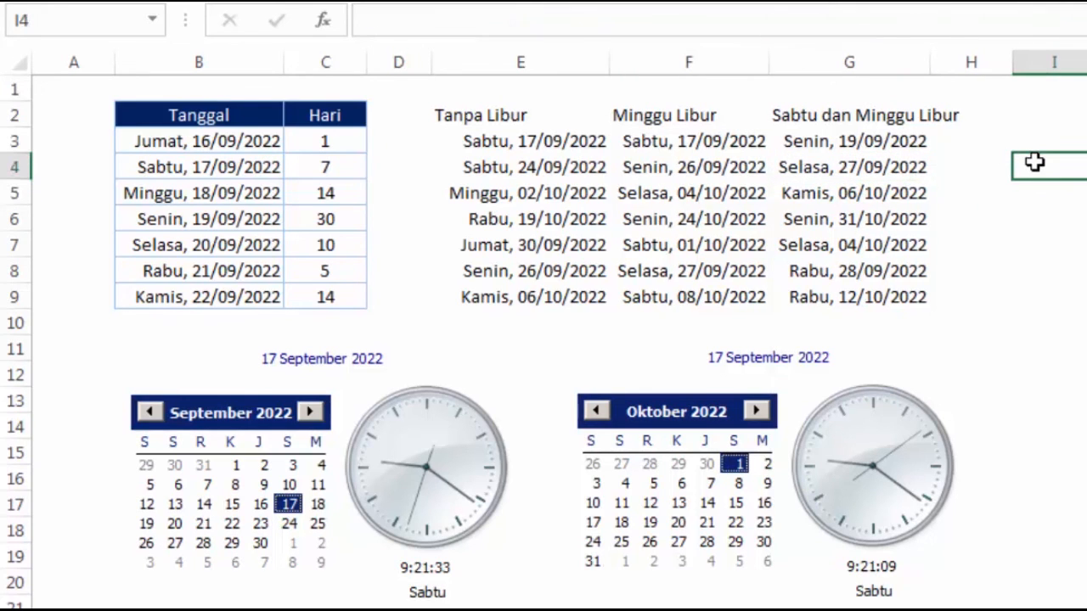